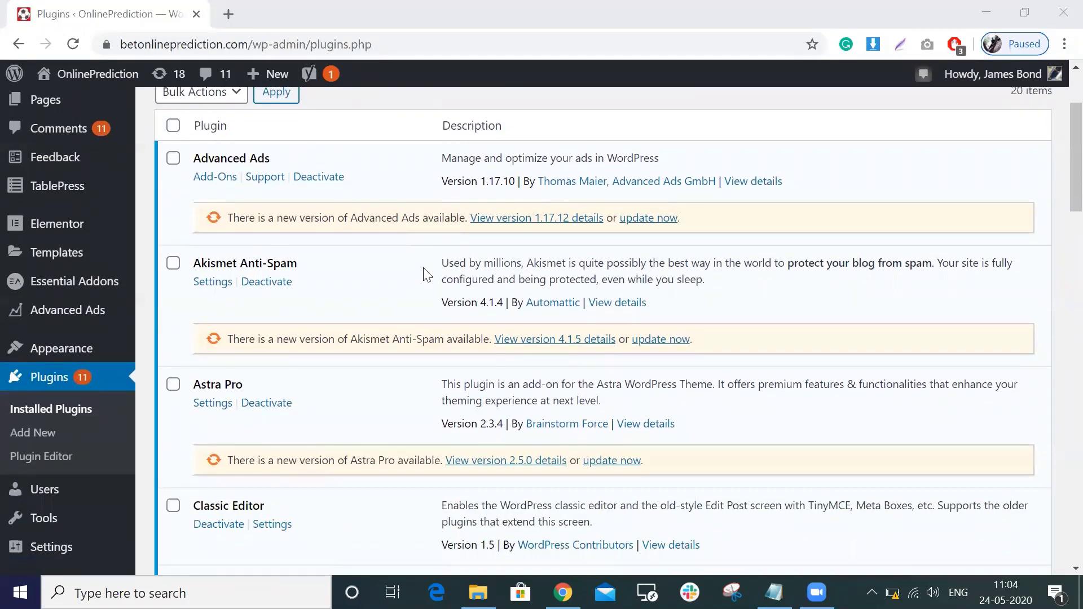
Examine the installed plugins list for pending updates, including the version details of Elementor Pro.
scroll(427, 275, "up", 2)
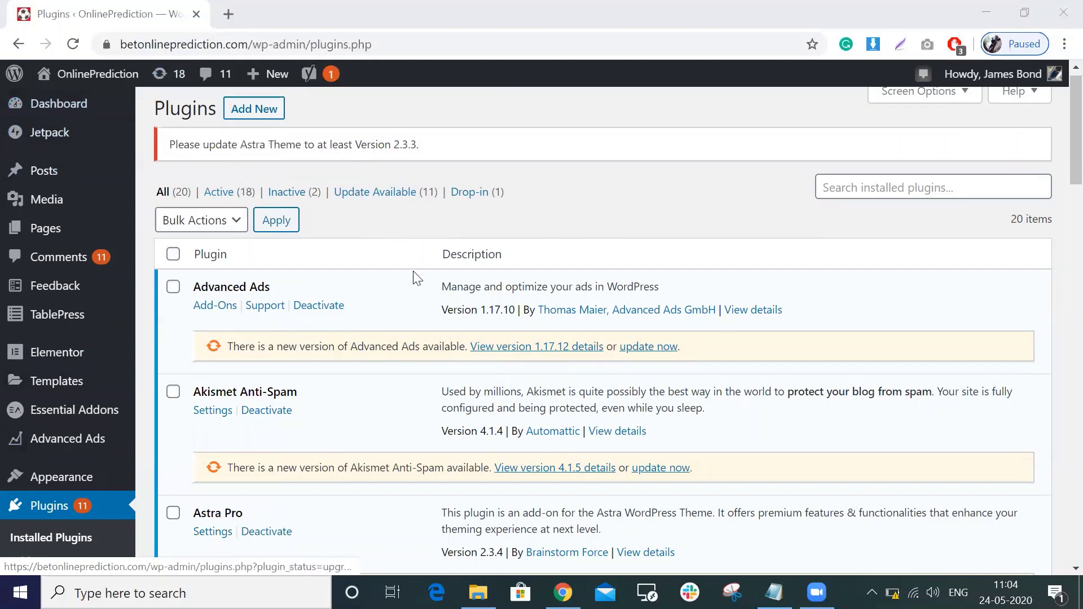
scroll(416, 278, "down", 1)
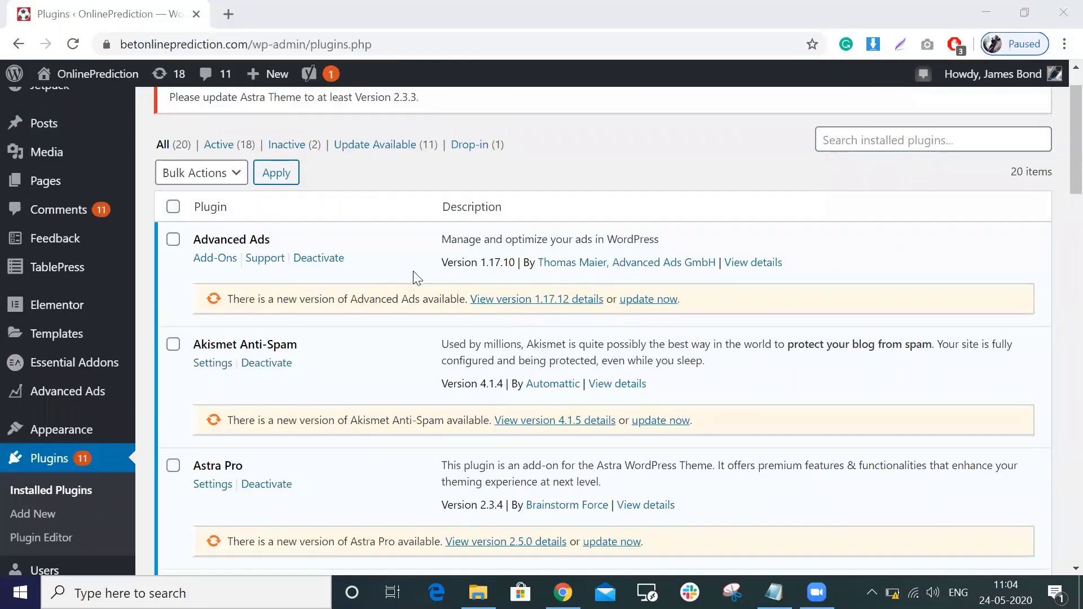
scroll(417, 278, "down", 3)
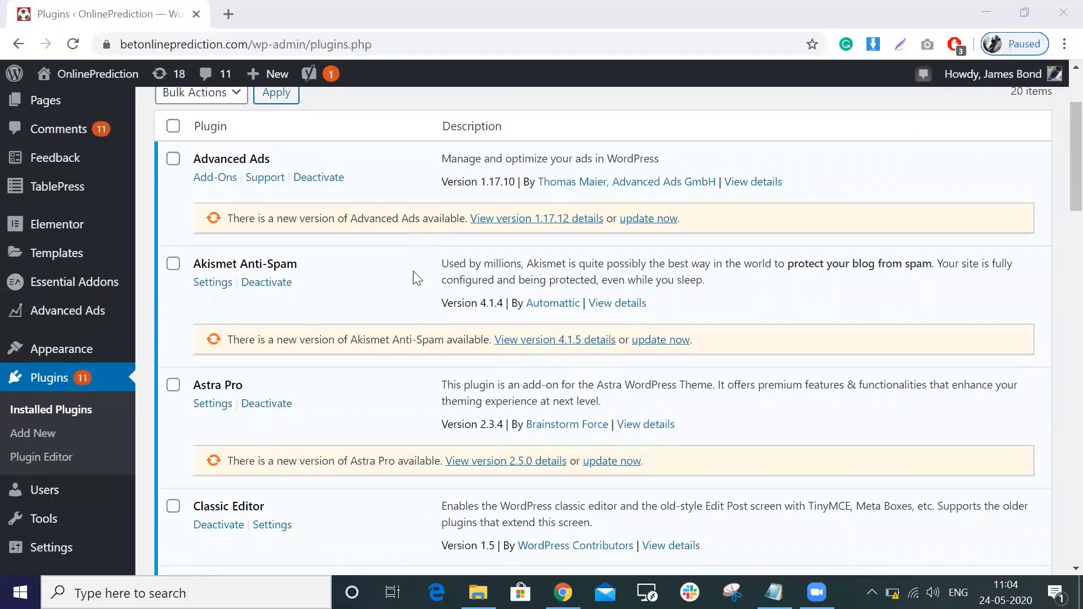
scroll(416, 278, "down", 4)
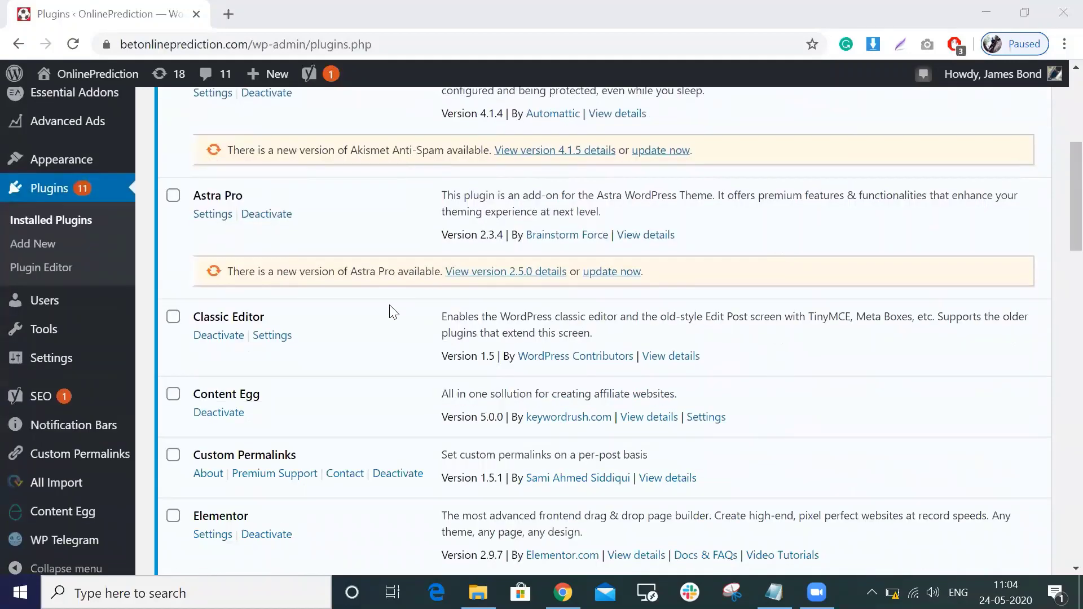
scroll(365, 374, "down", 1)
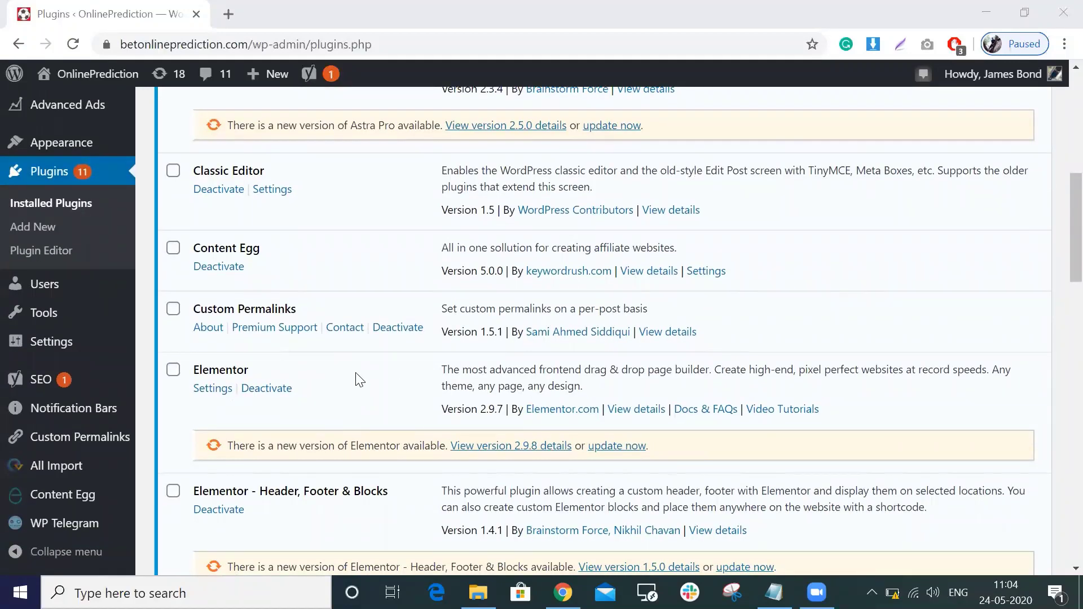
scroll(539, 375, "down", 1)
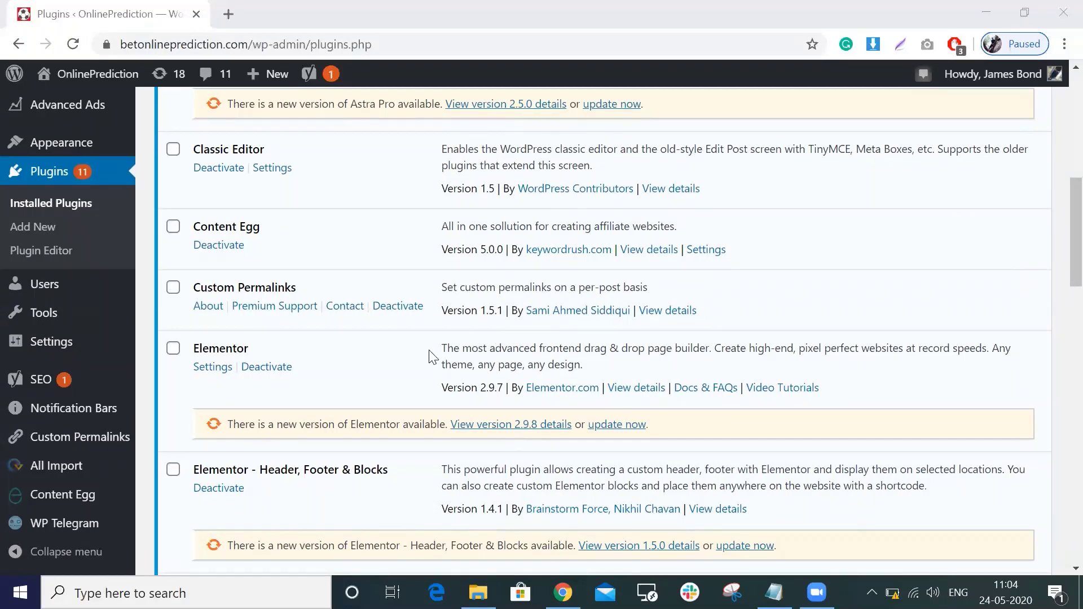
scroll(463, 349, "down", 4)
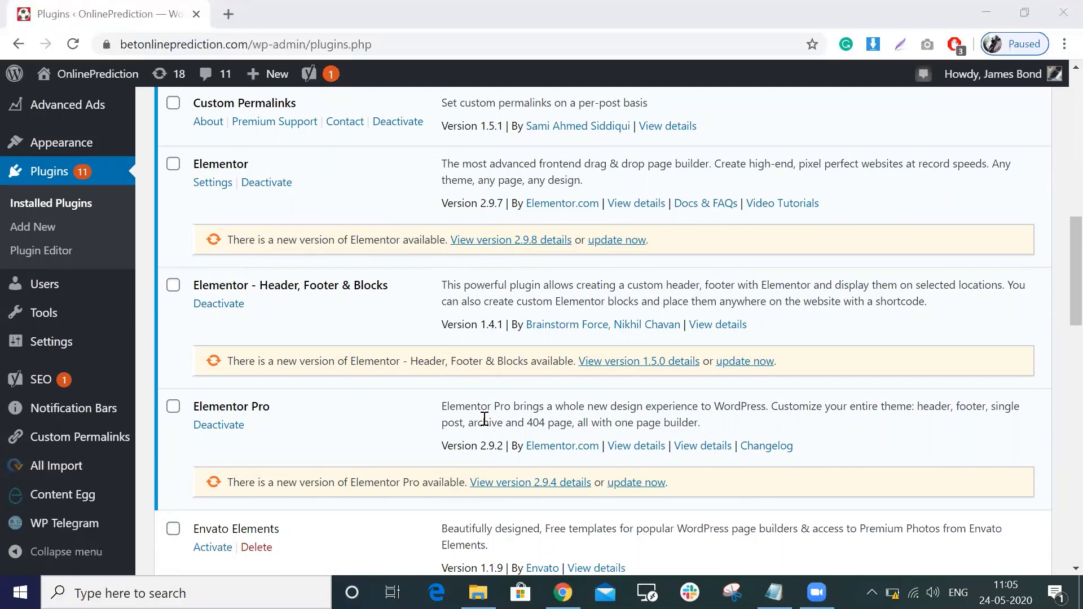
scroll(546, 403, "down", 1)
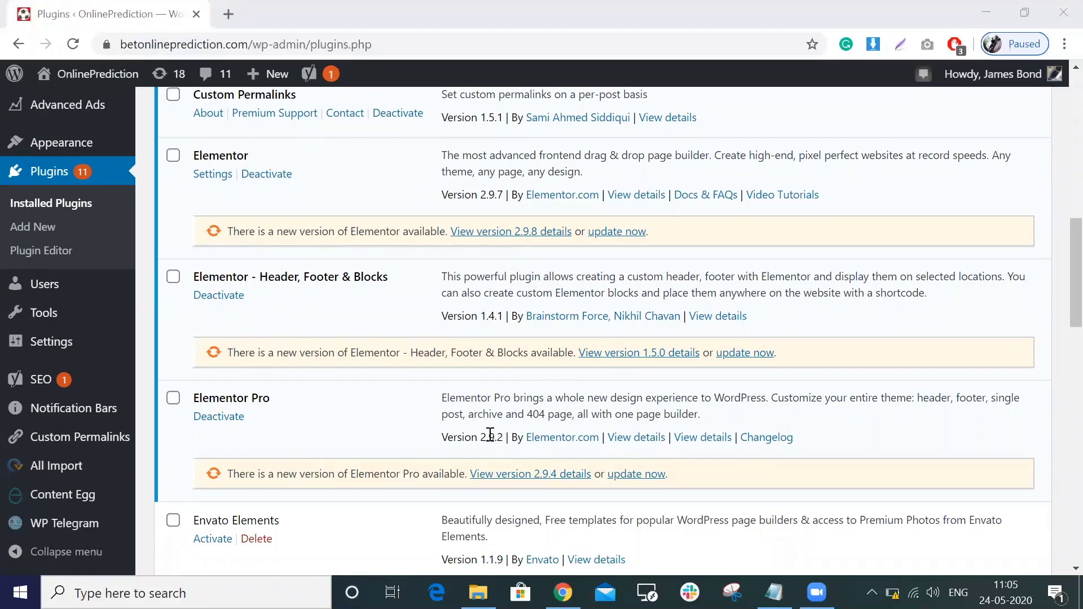
triple_click(490, 435)
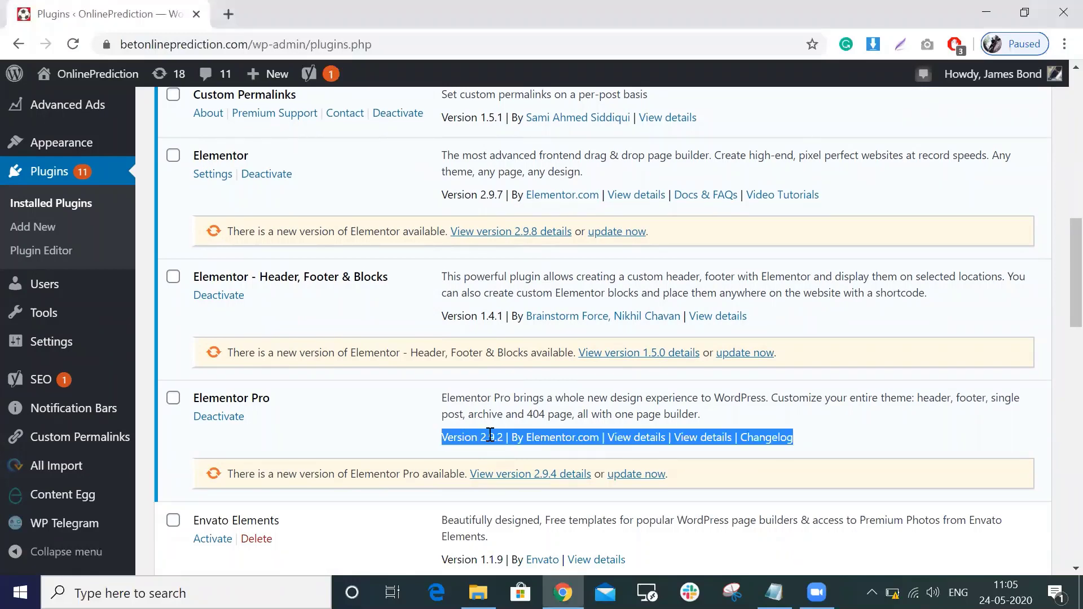
double_click(506, 399)
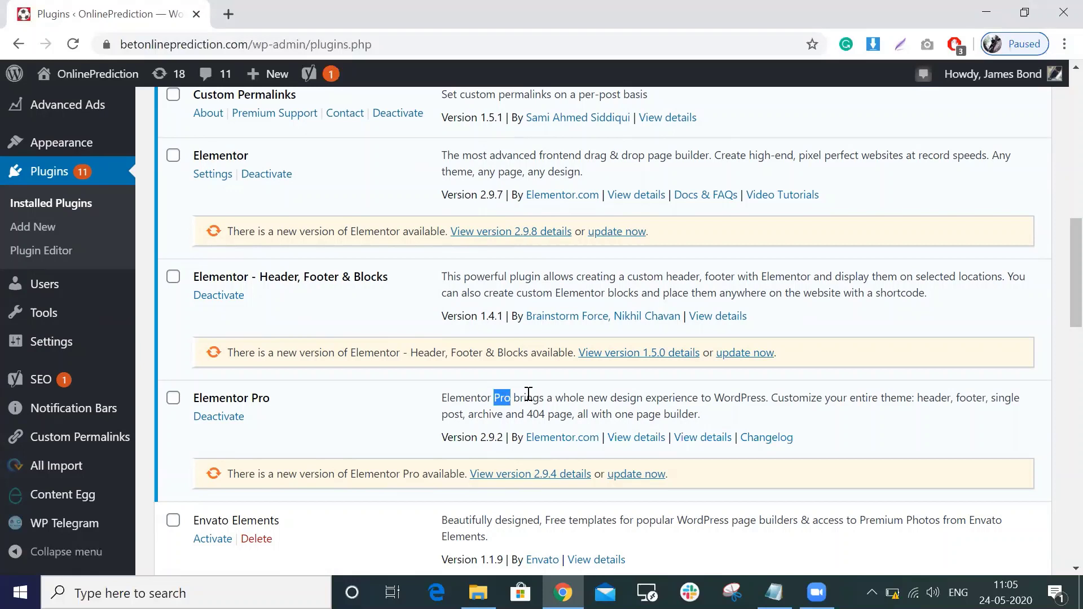
scroll(527, 393, "up", 1)
scroll(527, 393, "down", 1)
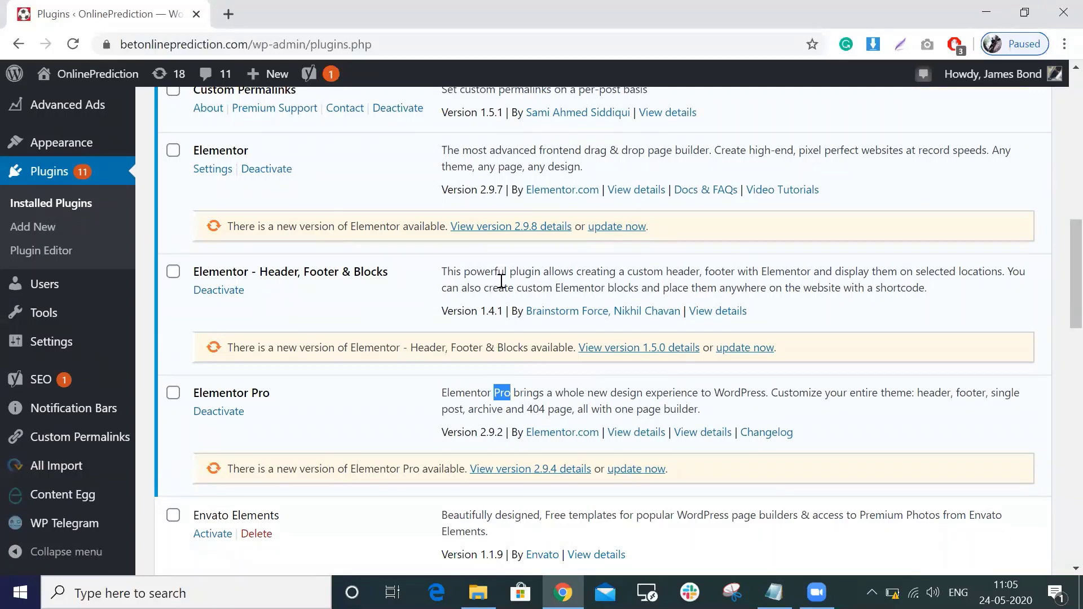
scroll(501, 281, "up", 1)
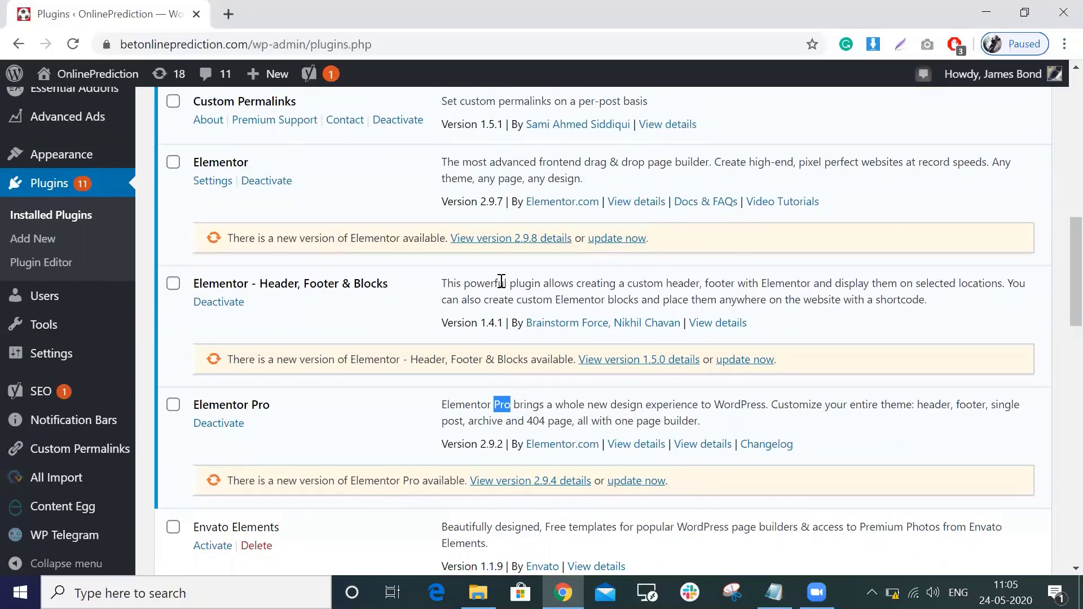
scroll(501, 287, "up", 9)
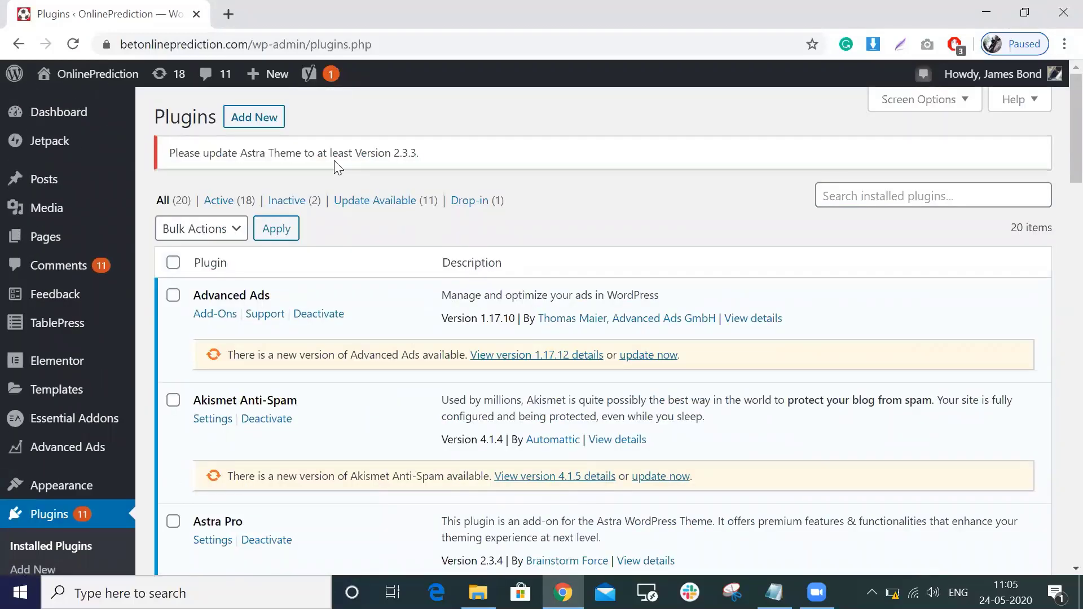
Search for "easy update manager" among the plugins available to add to the site.
left_click(261, 130)
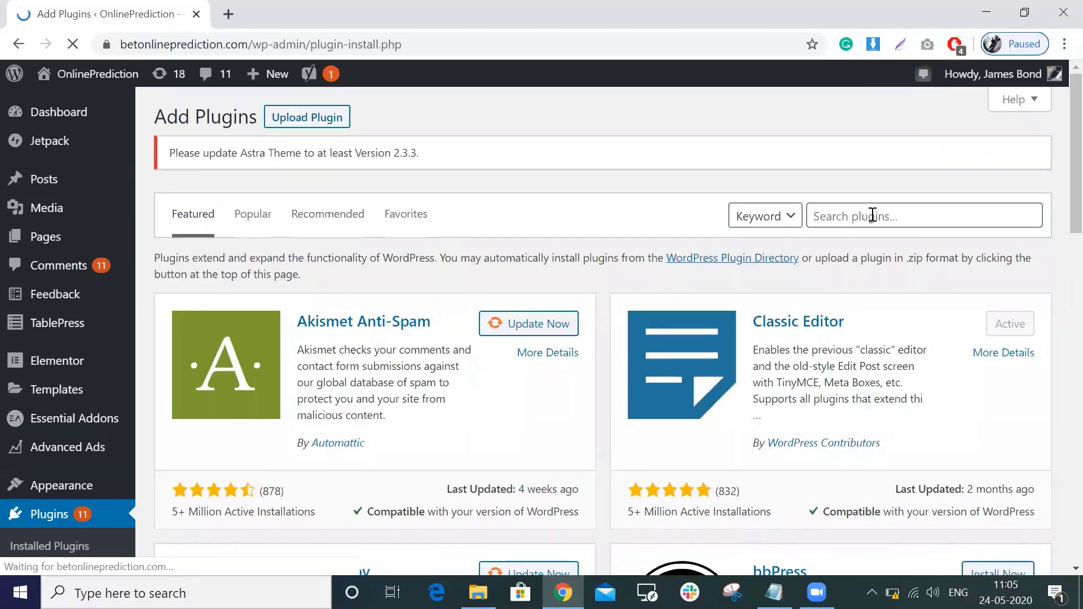
left_click(874, 218)
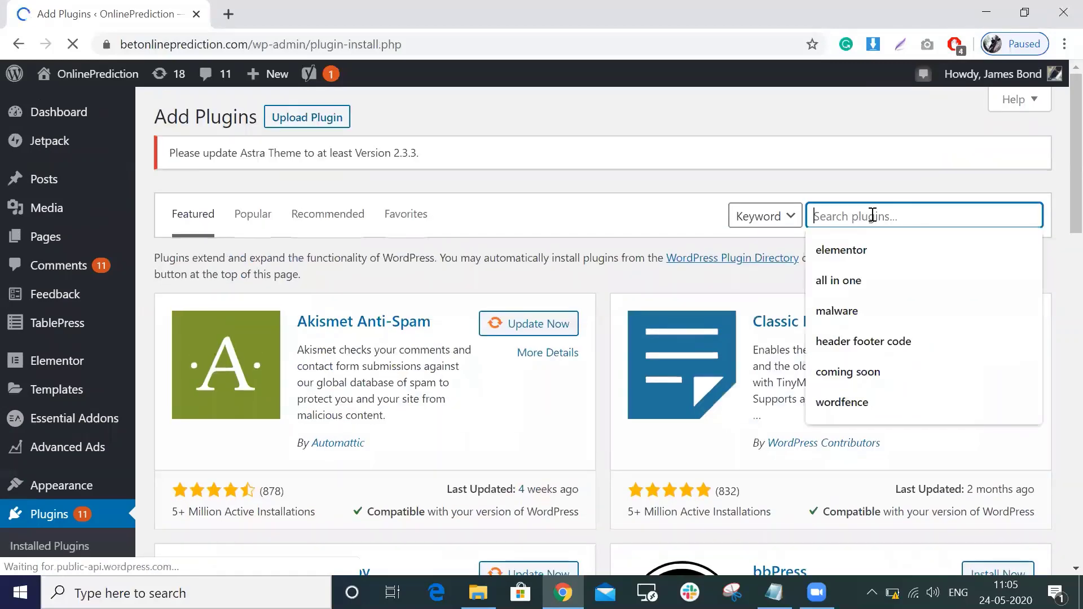
type("easy update ")
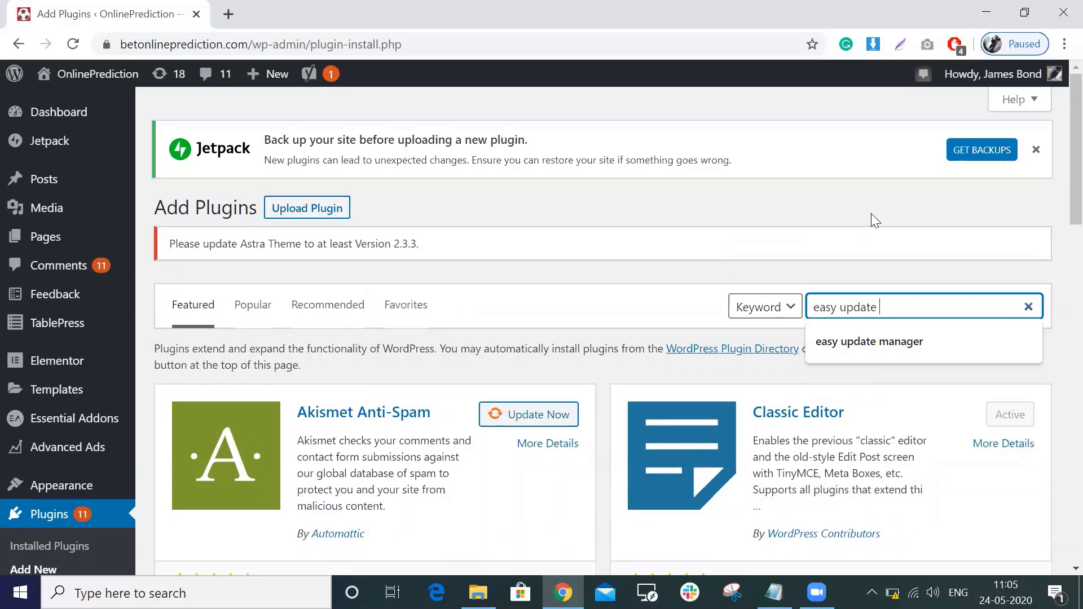
type(",amaher")
key("BackSpace")
key("BackSpace")
key("BackSpace")
key("BackSpace")
key("BackSpace")
key("BackSpace")
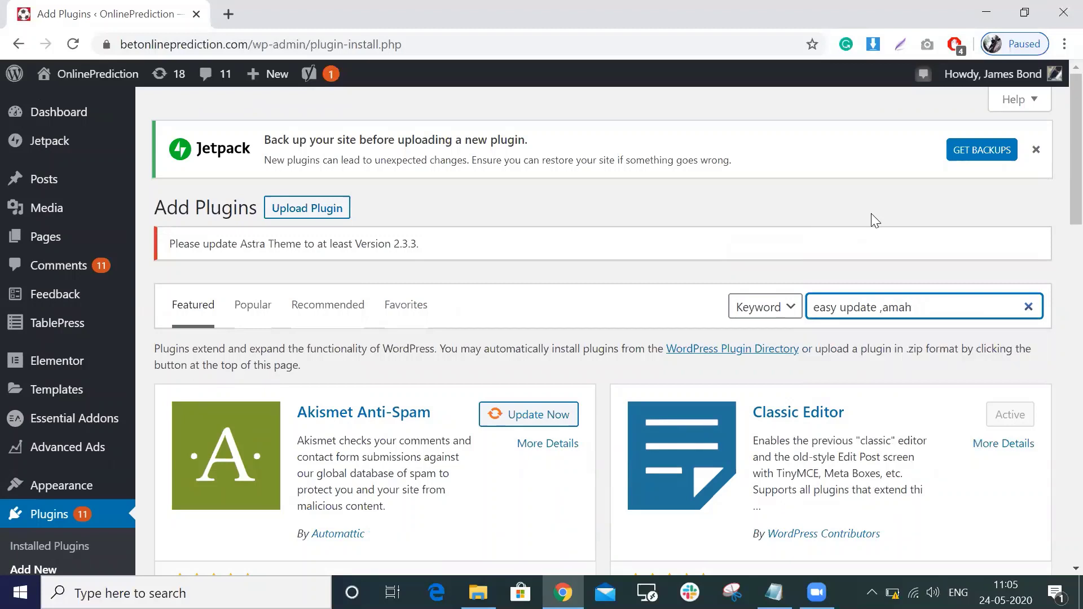
key("BackSpace")
type("manager")
key("BackSpace")
key("BackSpace")
key("BackSpace")
type("ager")
scroll(750, 234, "down", 3)
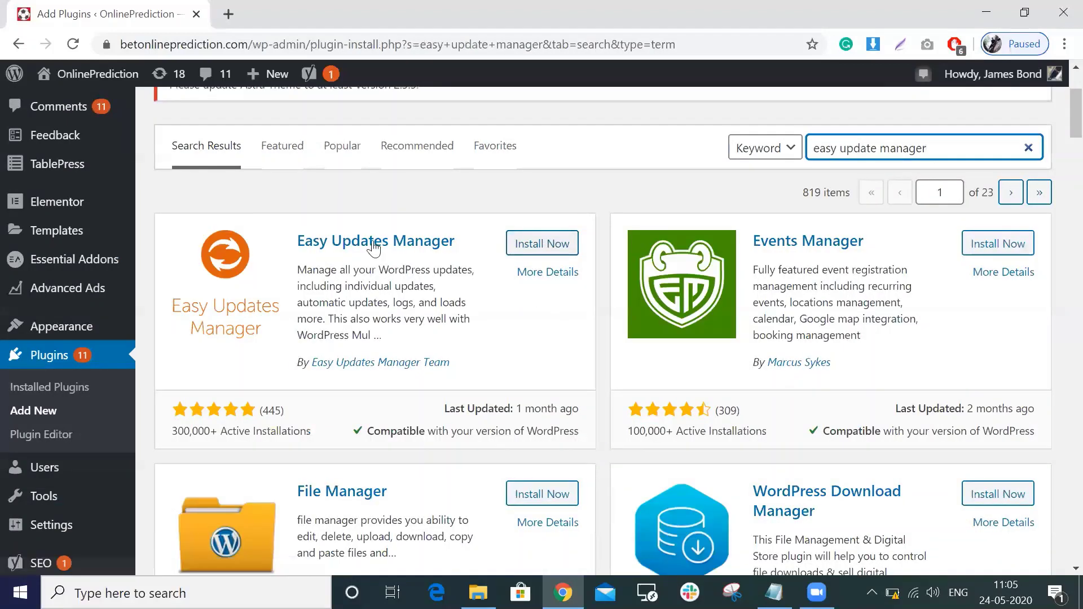
Install and activate the Easy Updates Manager plugin from the search results.
left_click(552, 247)
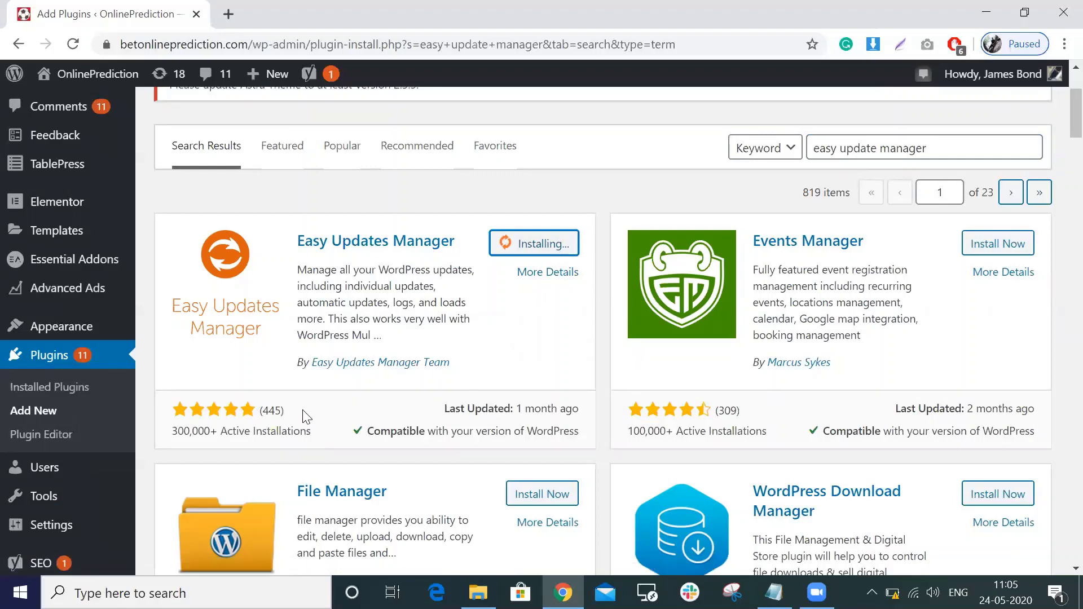
scroll(402, 346, "down", 1)
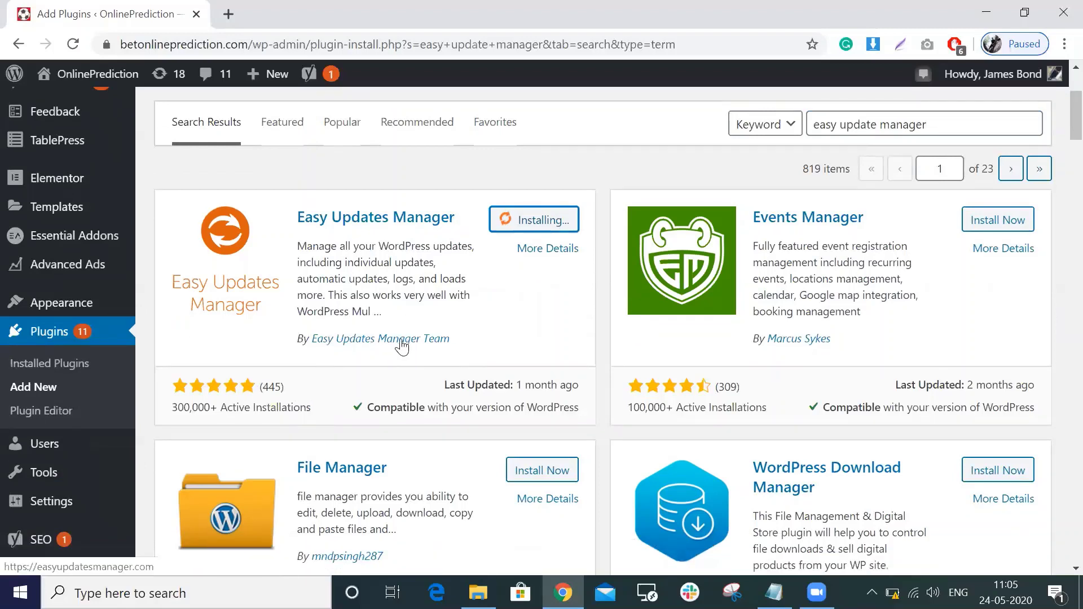
scroll(420, 273, "down", 1)
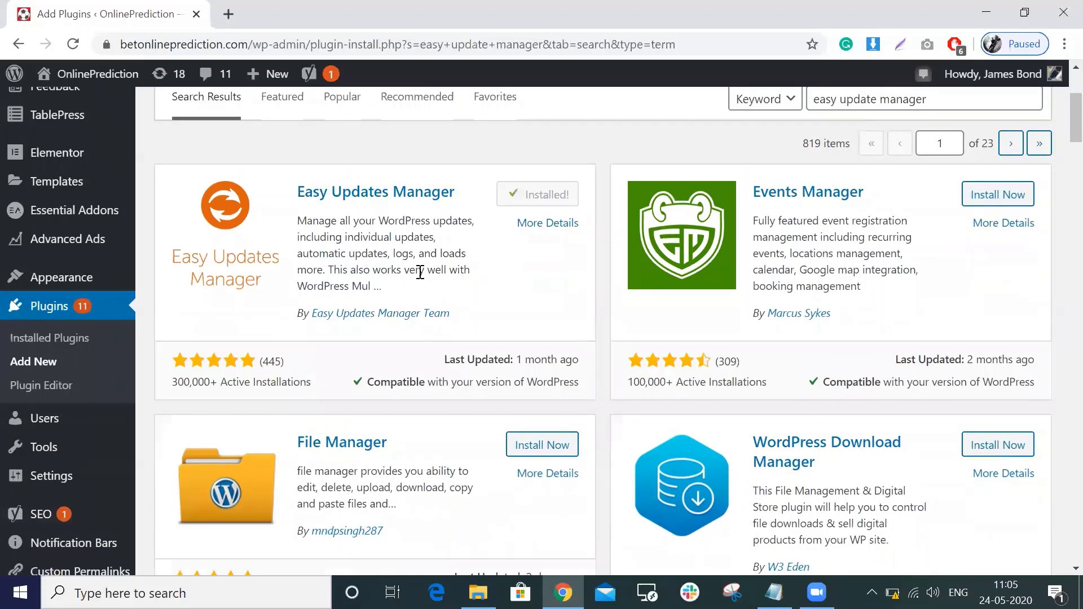
left_click(567, 204)
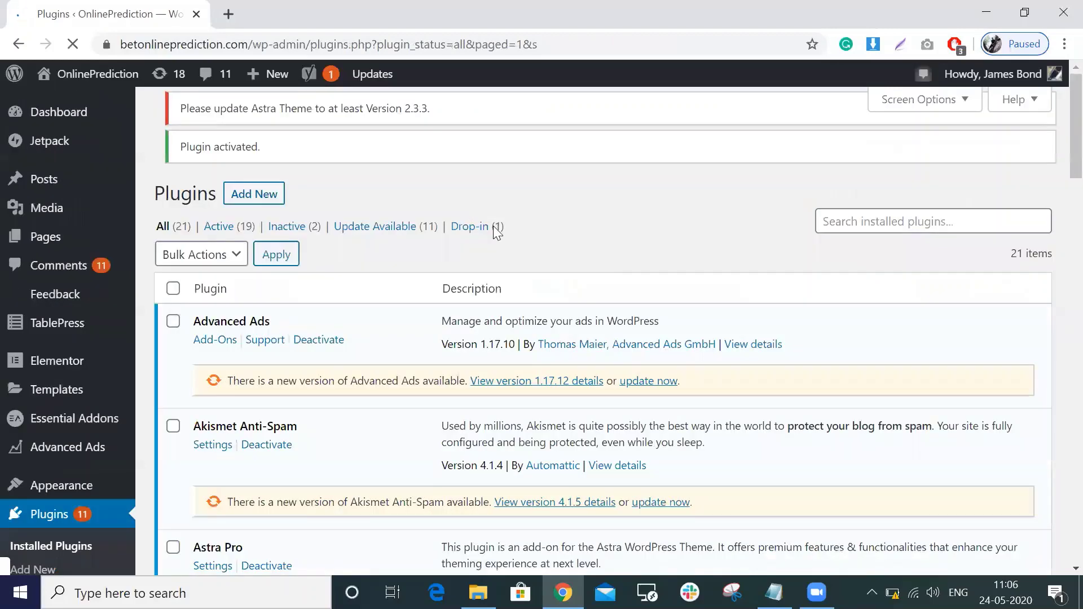
Open the Updates Options page of Easy Updates Manager.
scroll(497, 315, "down", 2)
scroll(497, 314, "down", 4)
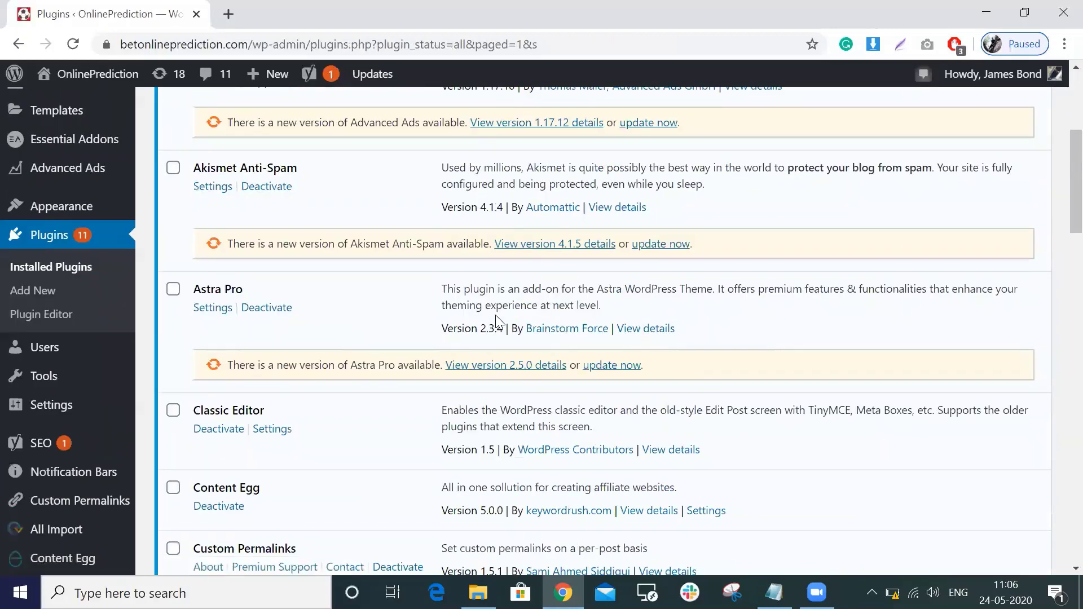
scroll(337, 335, "down", 1)
scroll(336, 336, "up", 8)
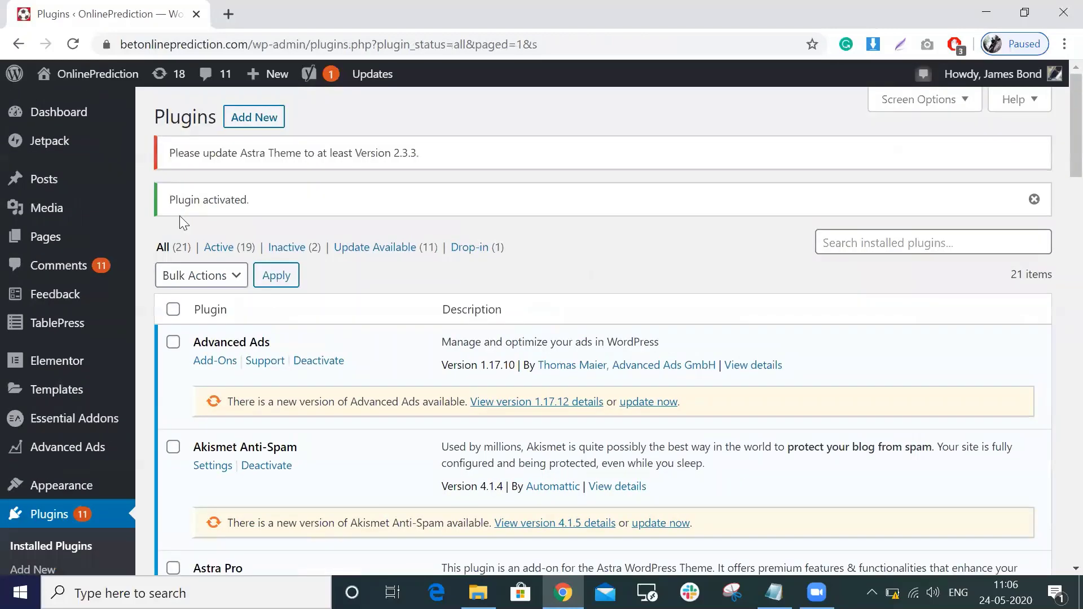
mouse_move(82, 124)
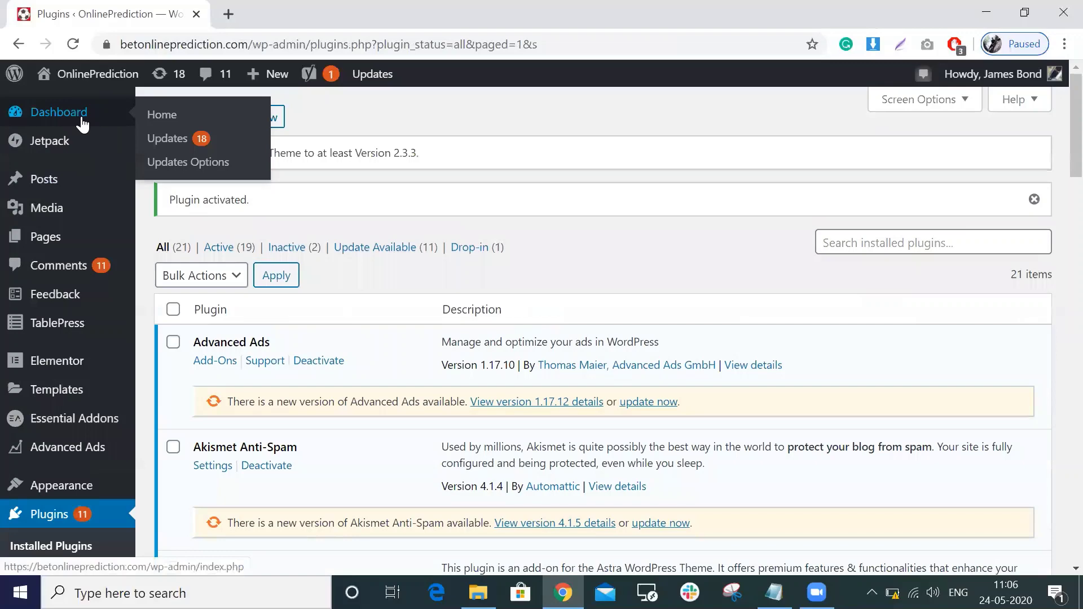
left_click(170, 161)
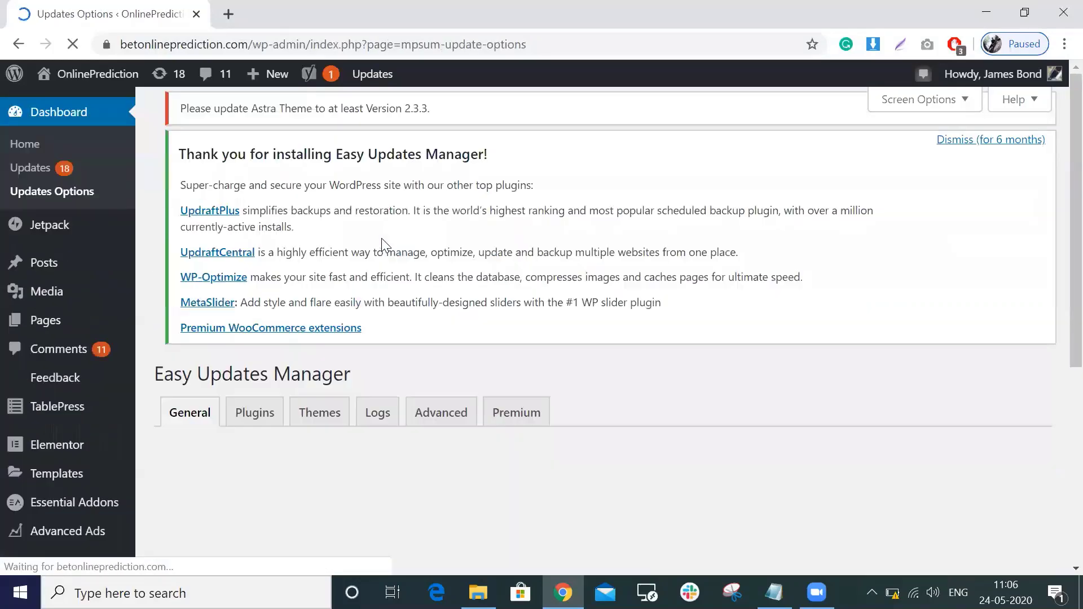
Apply the "Auto update everything" quick configuration in the general updates settings.
scroll(450, 237, "down", 5)
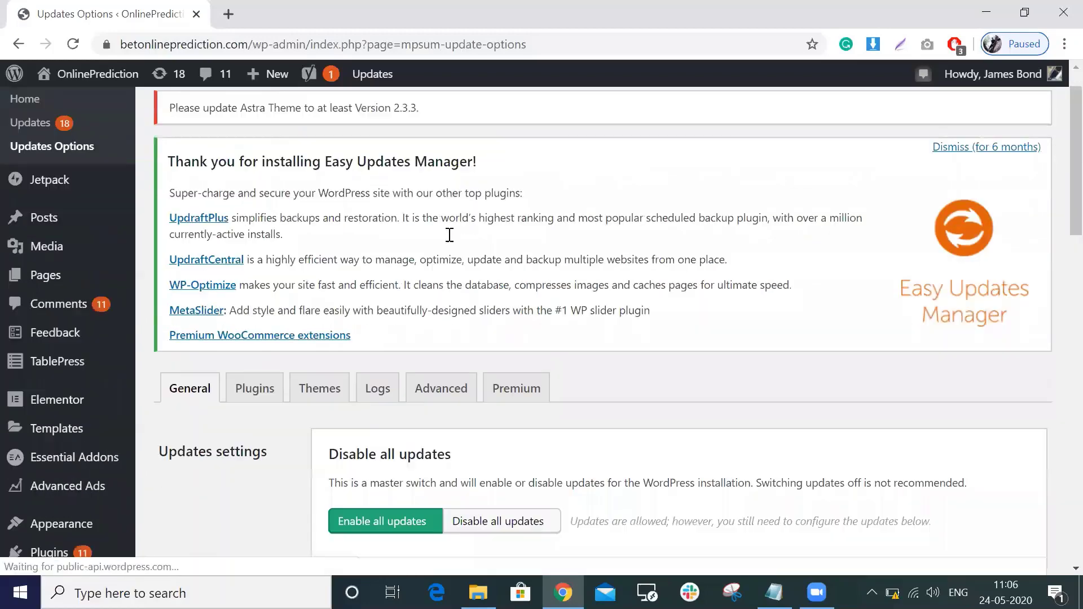
scroll(450, 242, "down", 2)
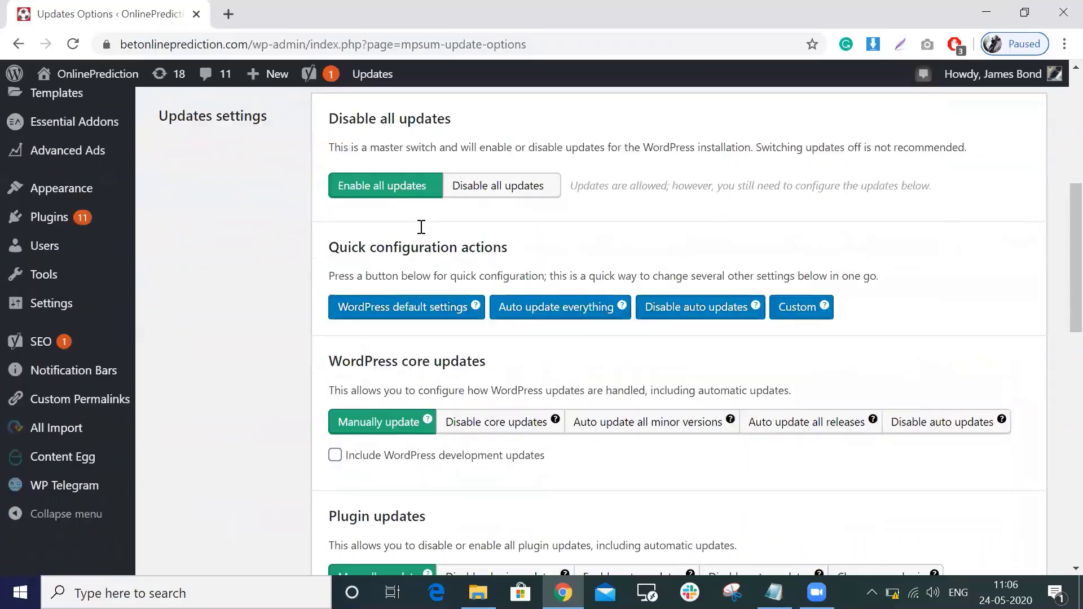
scroll(421, 227, "down", 1)
scroll(421, 228, "up", 3)
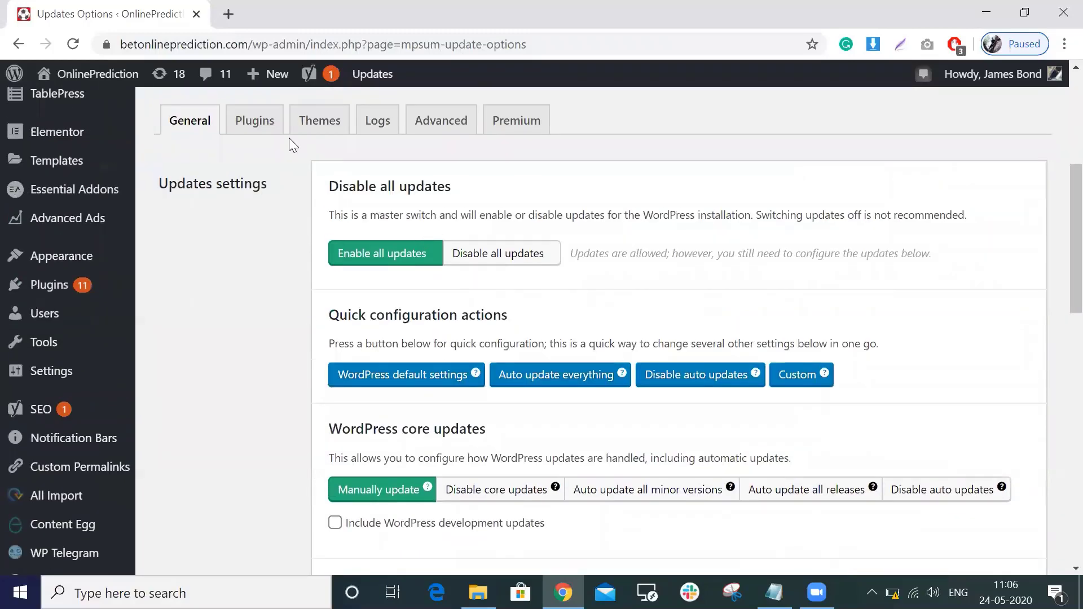
scroll(546, 219, "down", 1)
scroll(546, 219, "down", 2)
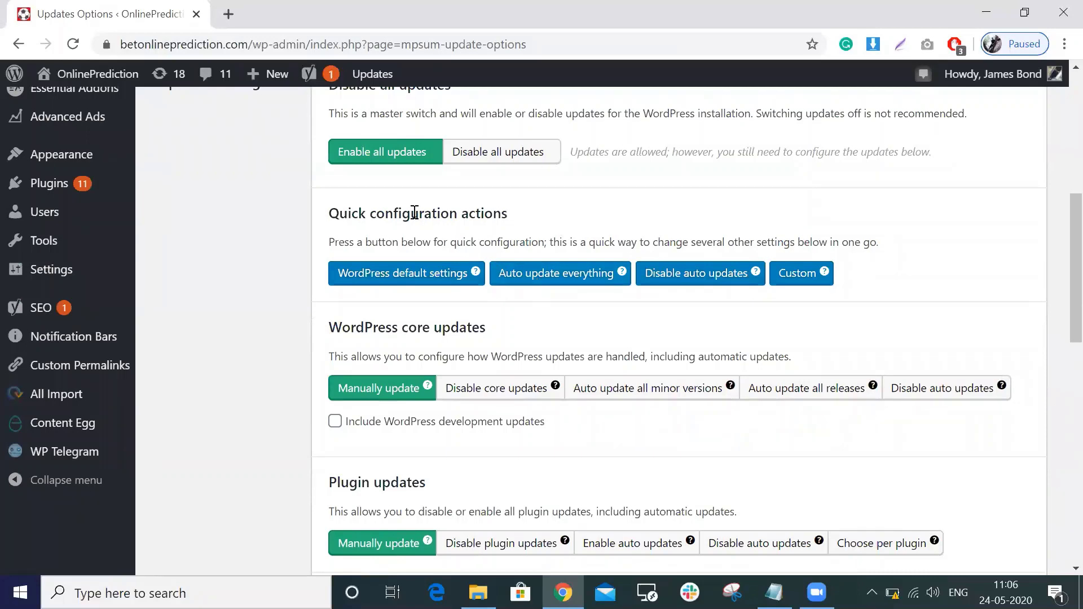
left_click(553, 276)
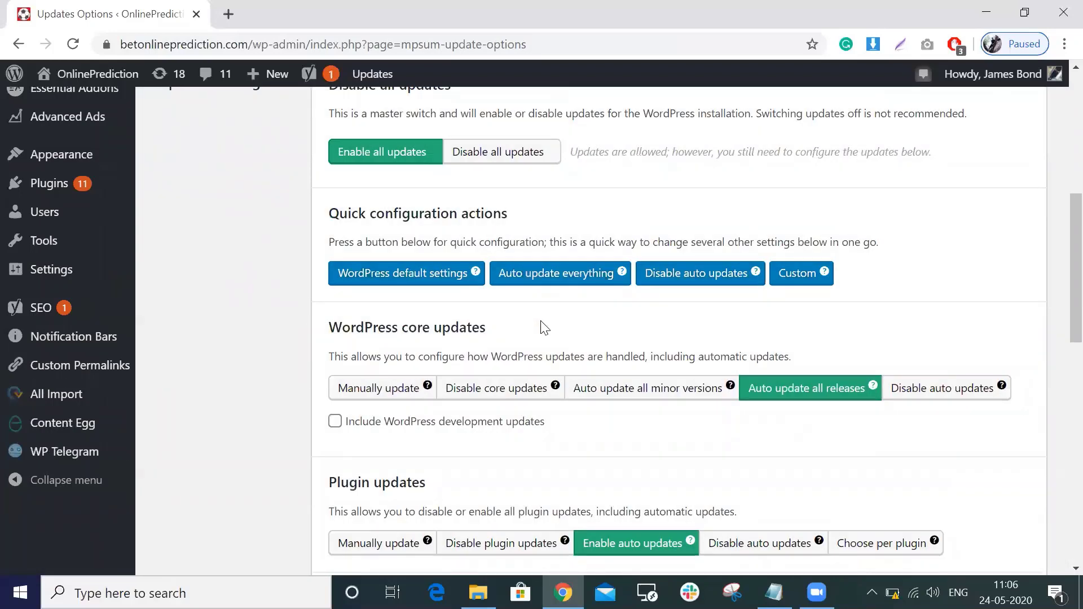
Review the update settings for WordPress core, plugins, themes and translations.
scroll(545, 324, "down", 1)
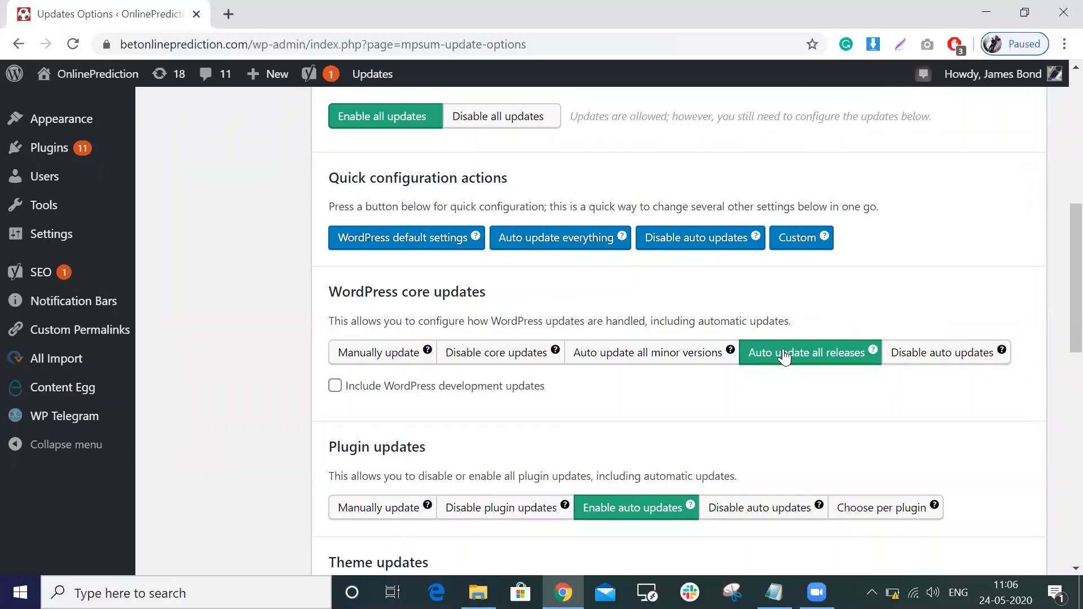
scroll(818, 354, "down", 2)
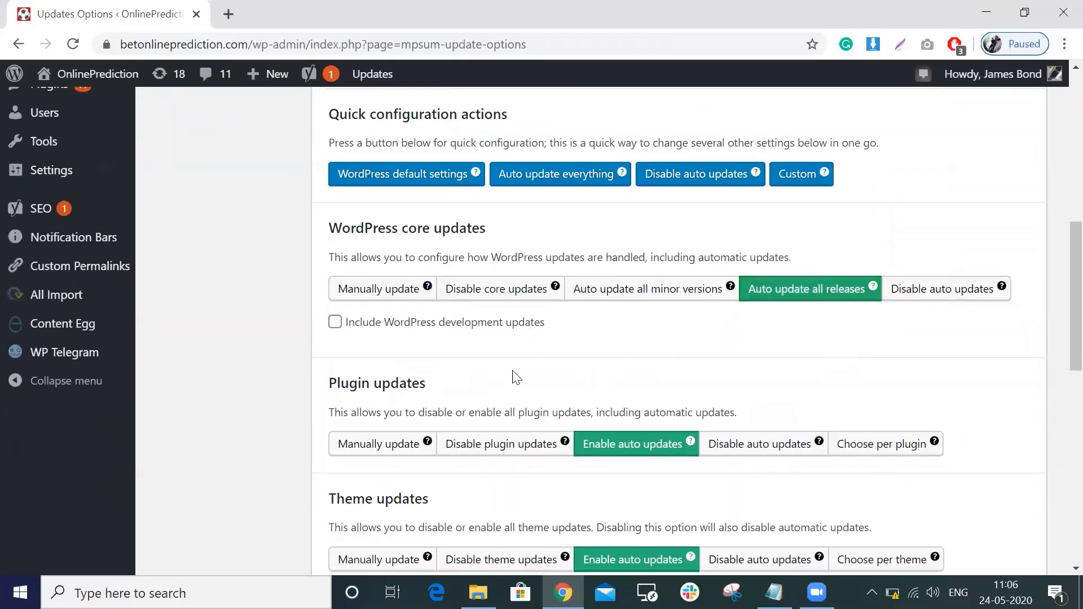
scroll(634, 442, "down", 2)
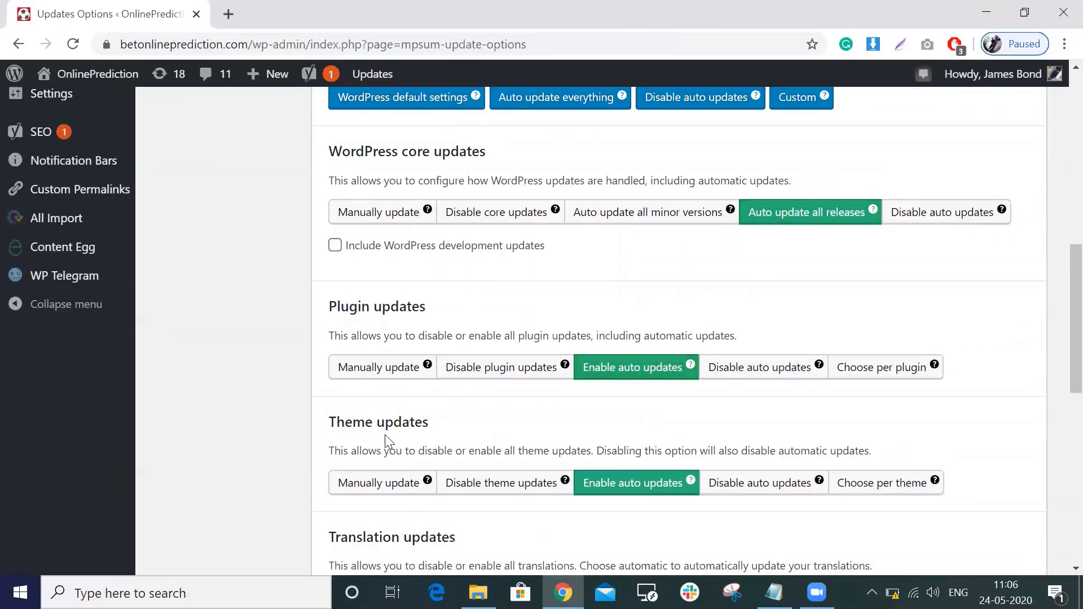
scroll(622, 412, "down", 2)
scroll(649, 420, "down", 2)
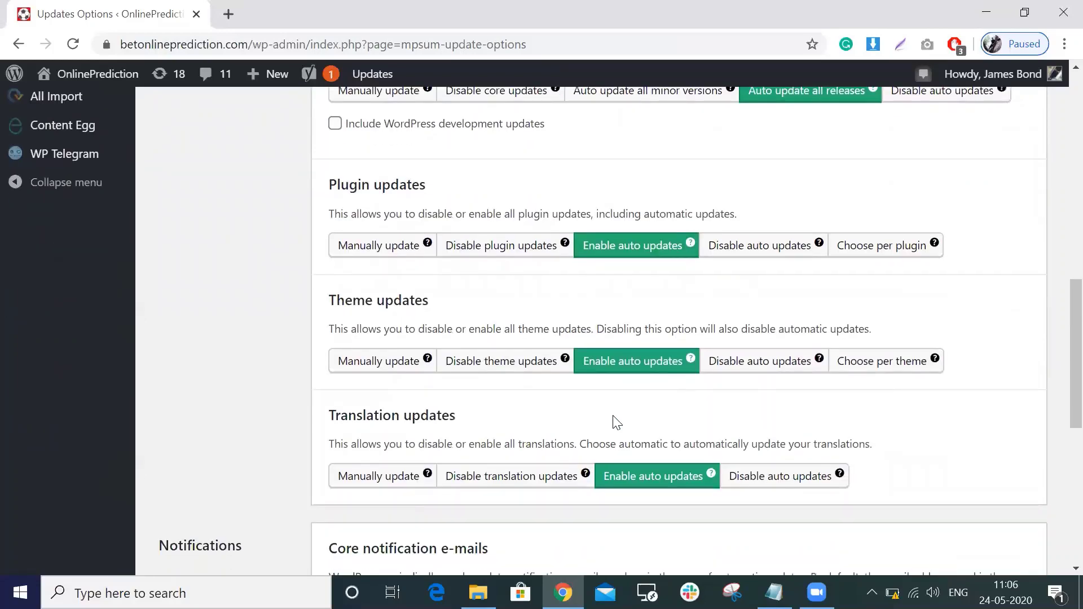
Examine the core notification e-mail settings, including the field for comma-separated recipient addresses.
scroll(595, 429, "down", 2)
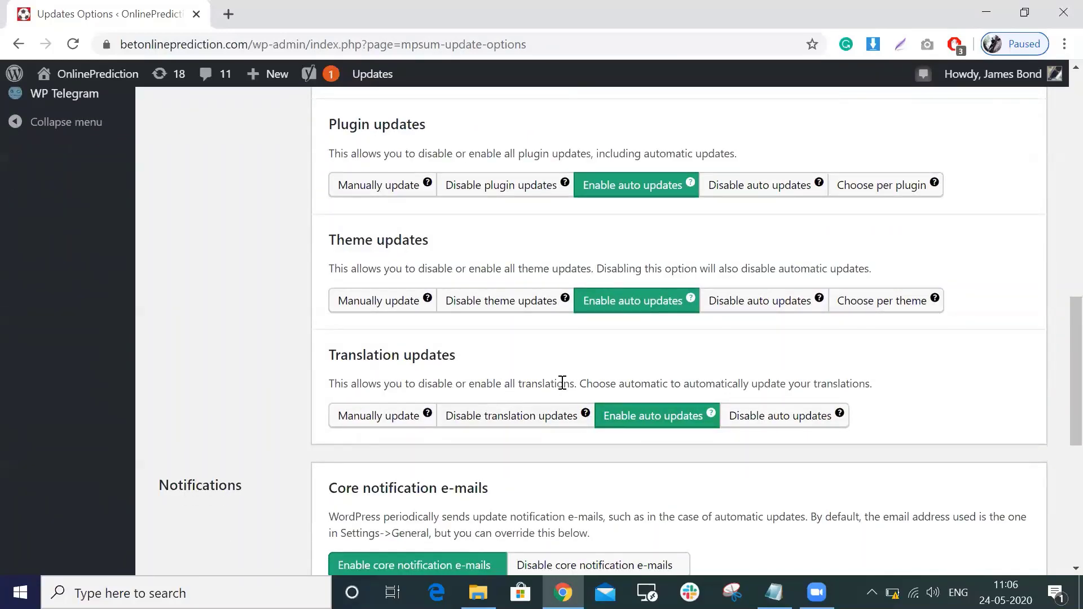
scroll(563, 383, "down", 5)
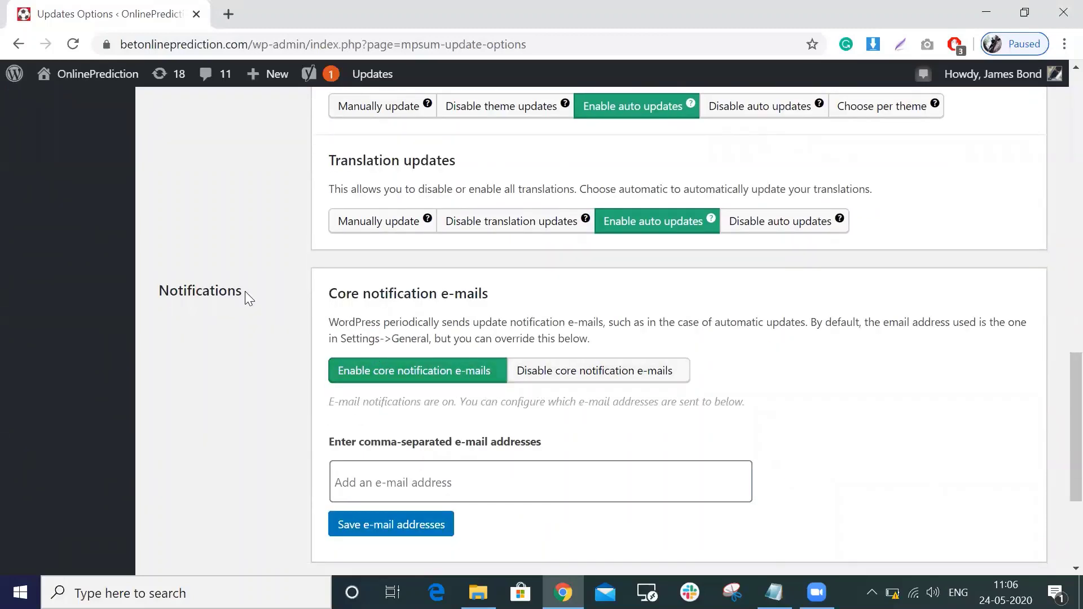
scroll(517, 303, "down", 1)
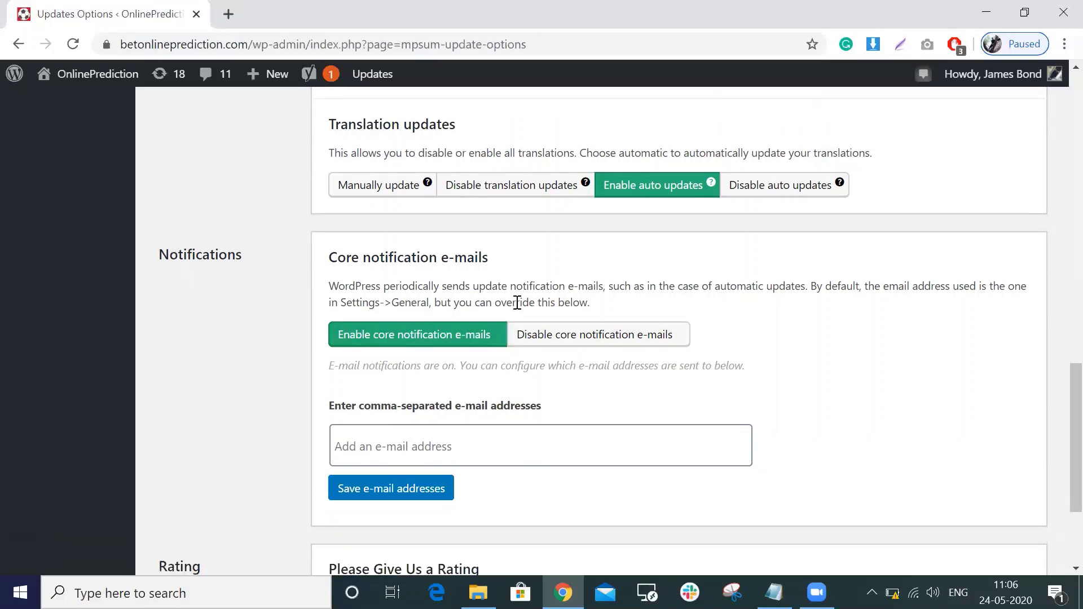
scroll(496, 297, "down", 1)
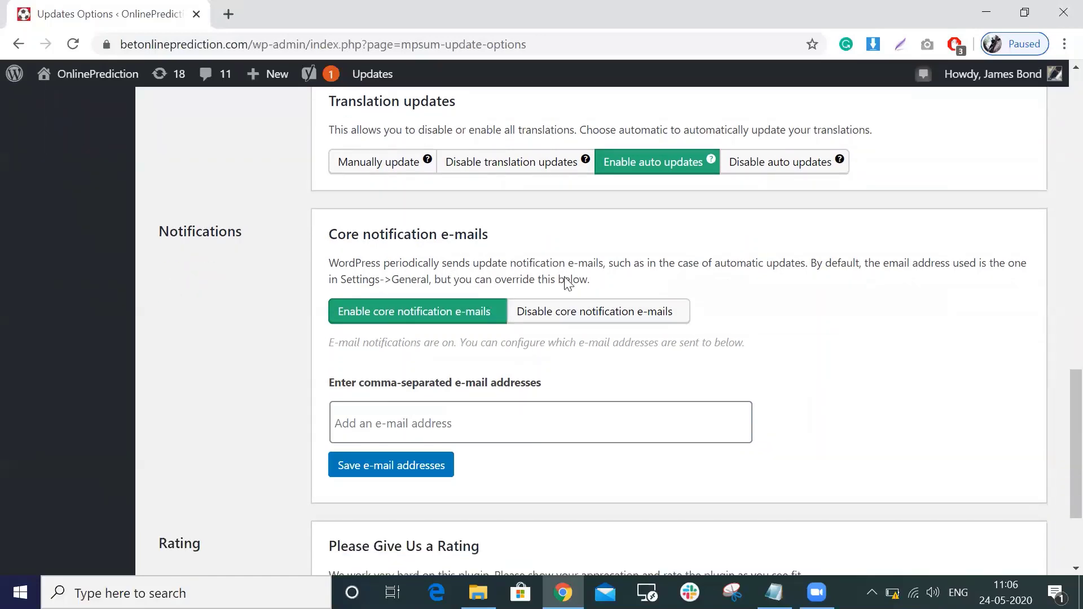
left_click(459, 408)
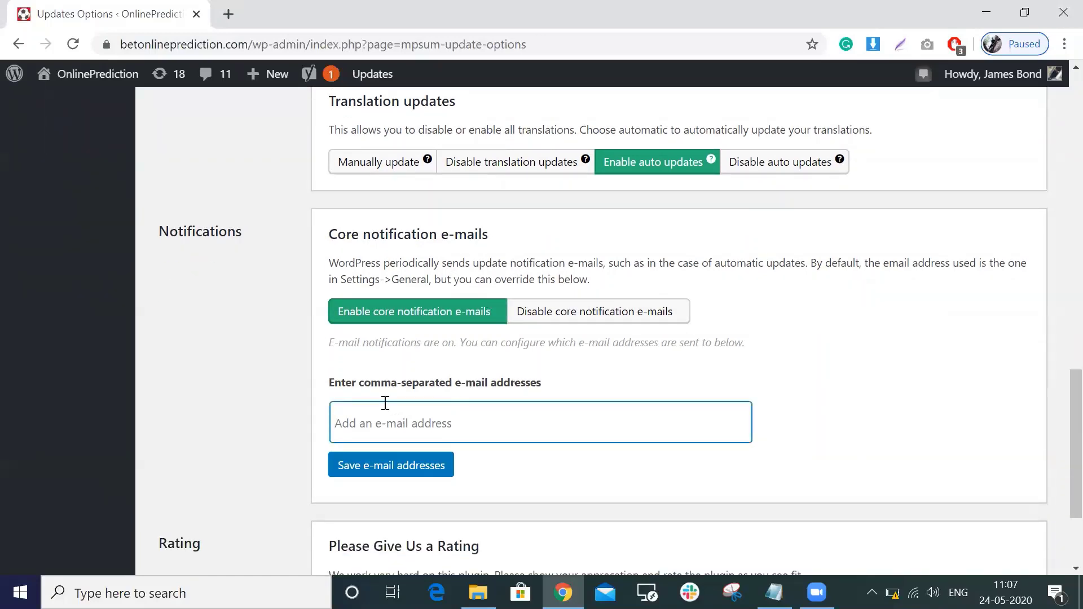
scroll(434, 389, "down", 3)
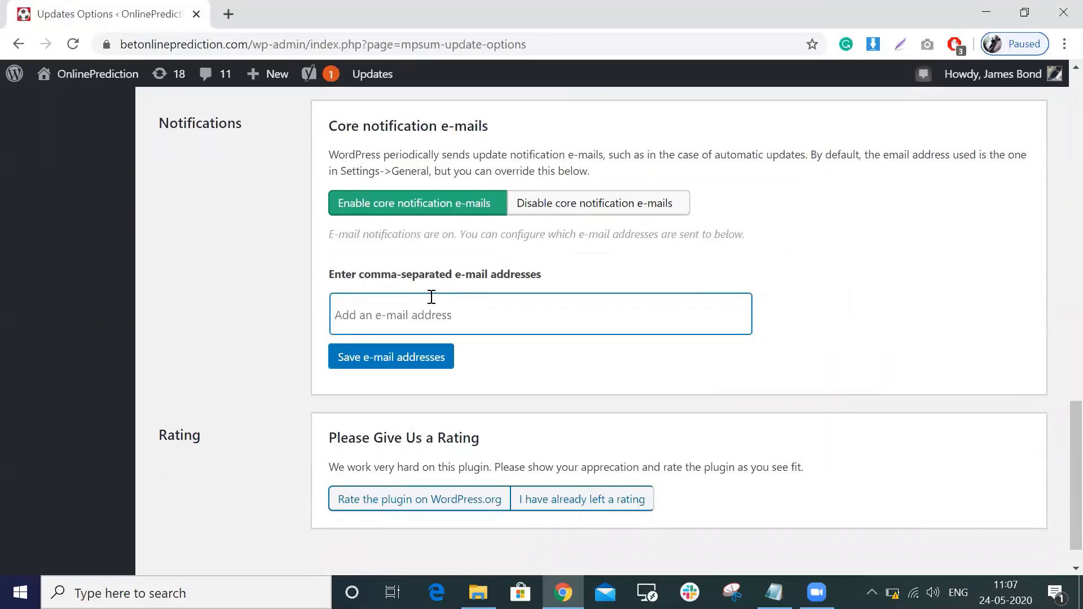
scroll(432, 297, "up", 1)
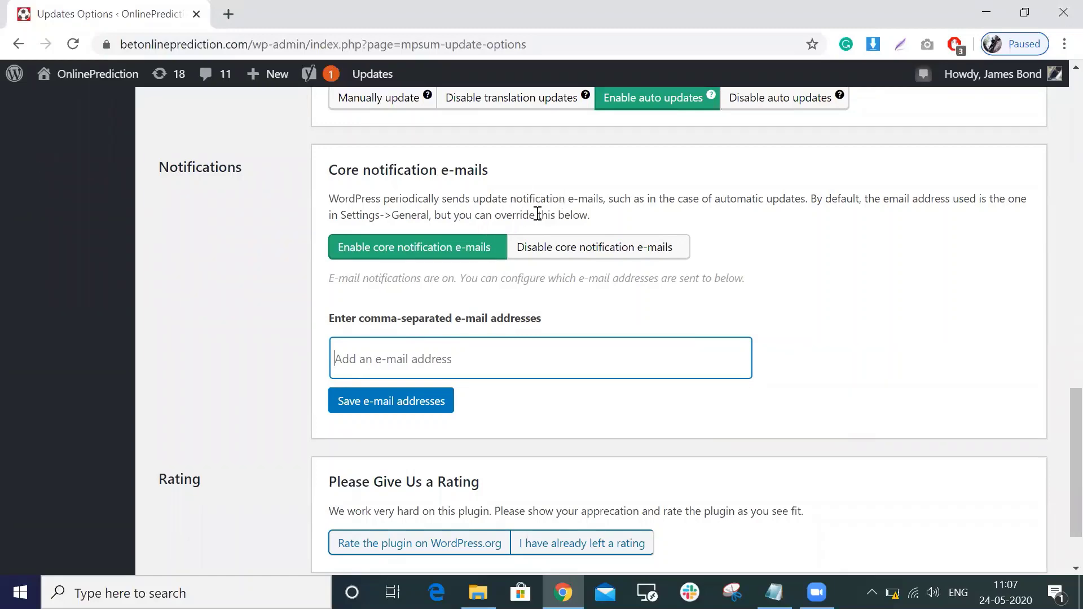
Look back over the general update settings, from the notification options up to the master update switch.
scroll(547, 197, "up", 6)
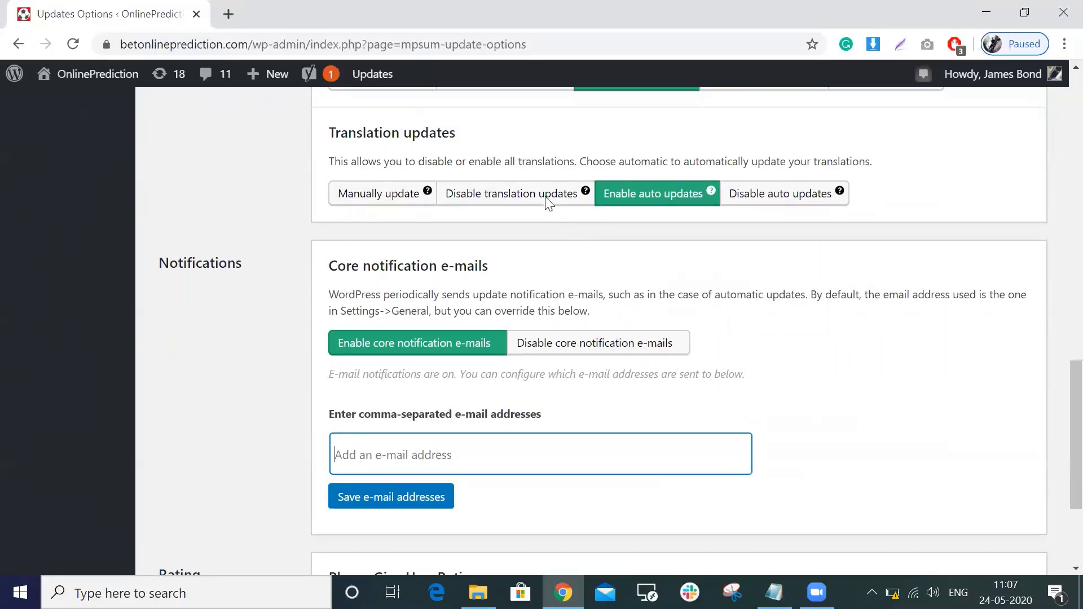
scroll(545, 196, "up", 6)
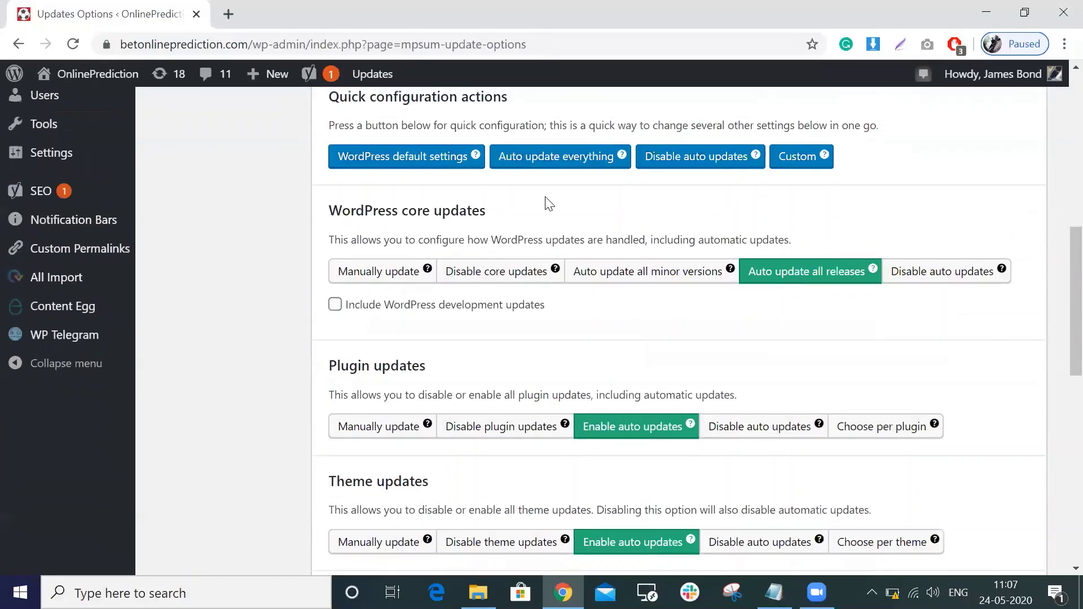
scroll(546, 201, "down", 15)
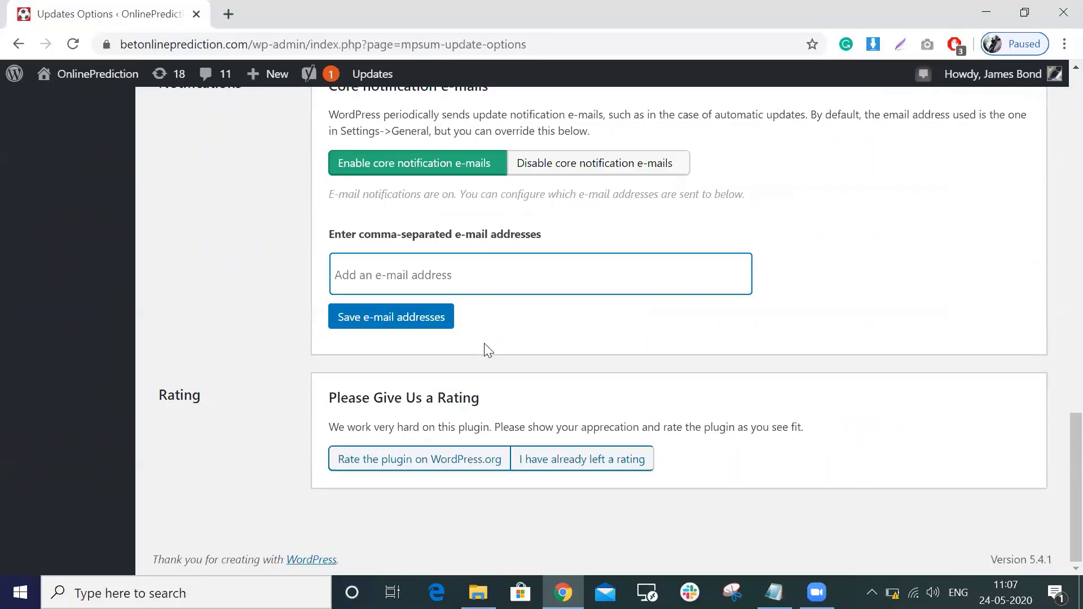
scroll(472, 423, "up", 7)
scroll(464, 428, "up", 10)
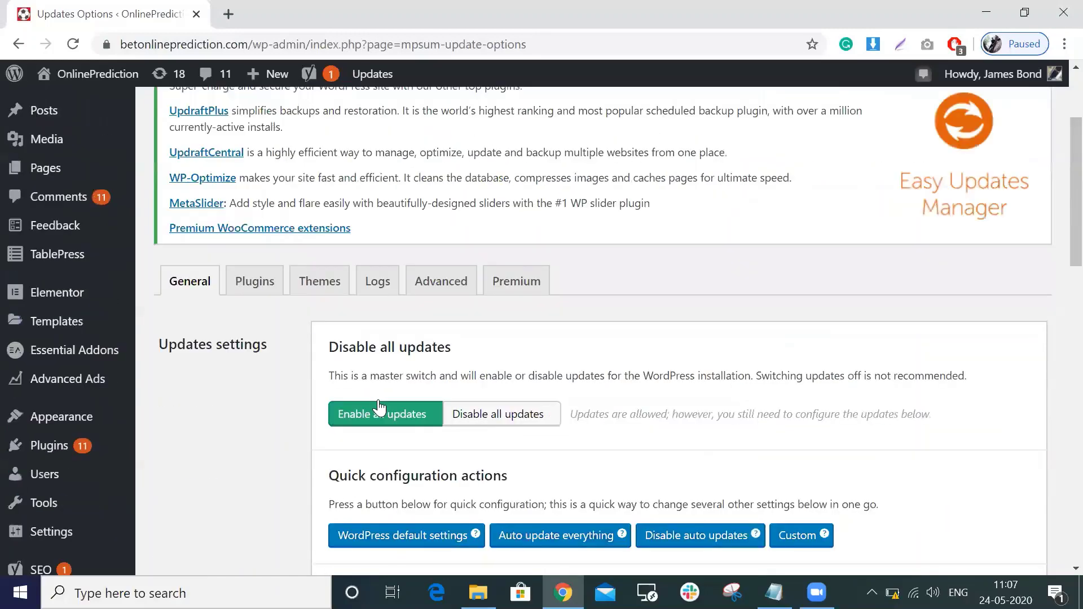
scroll(137, 314, "down", 1)
scroll(113, 180, "up", 2)
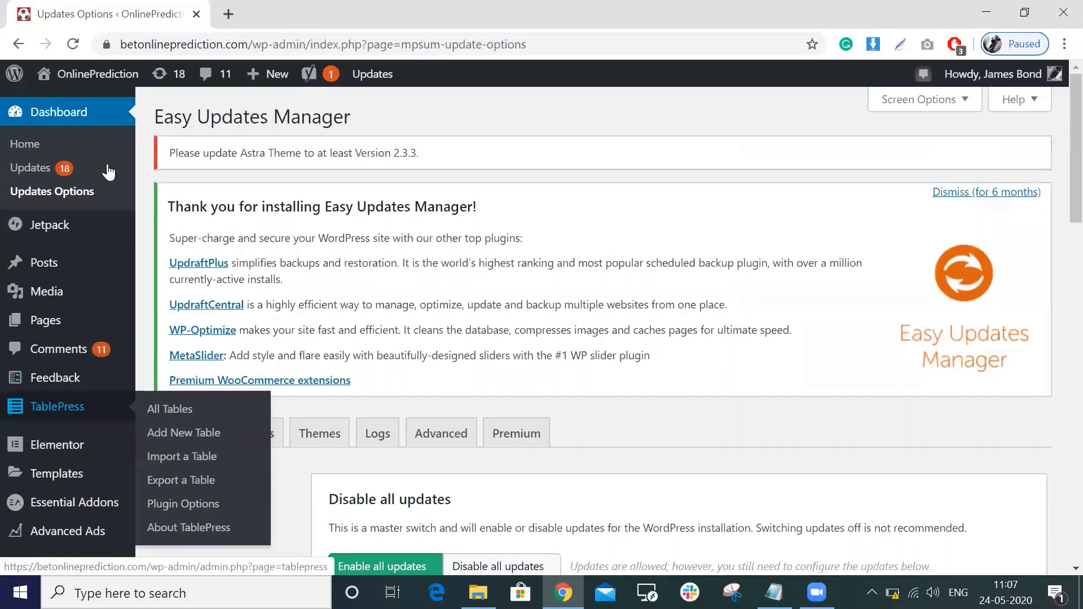
scroll(387, 257, "down", 5)
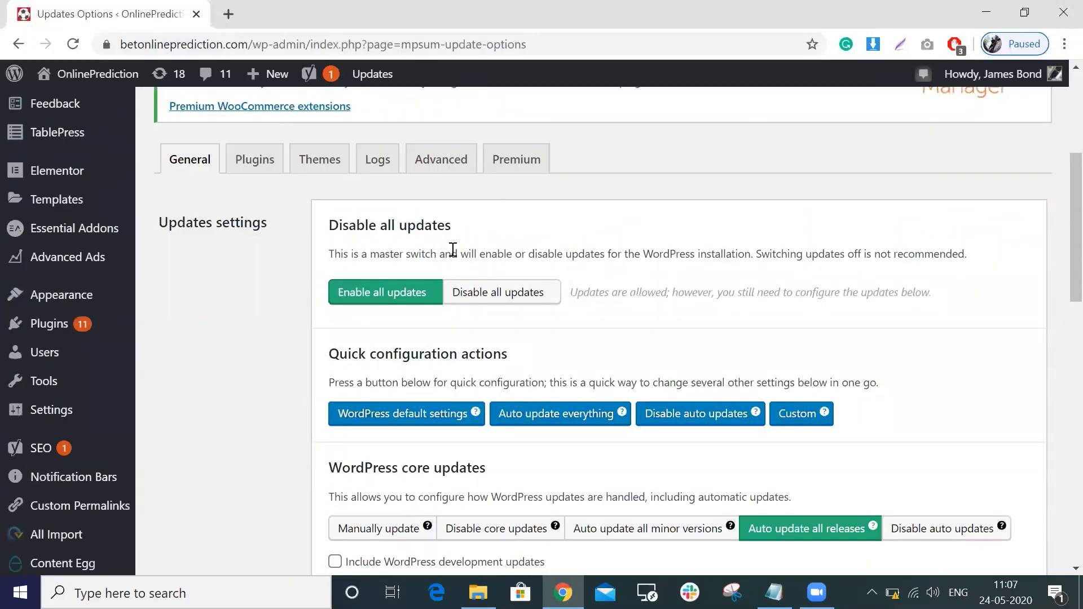
scroll(453, 249, "up", 3)
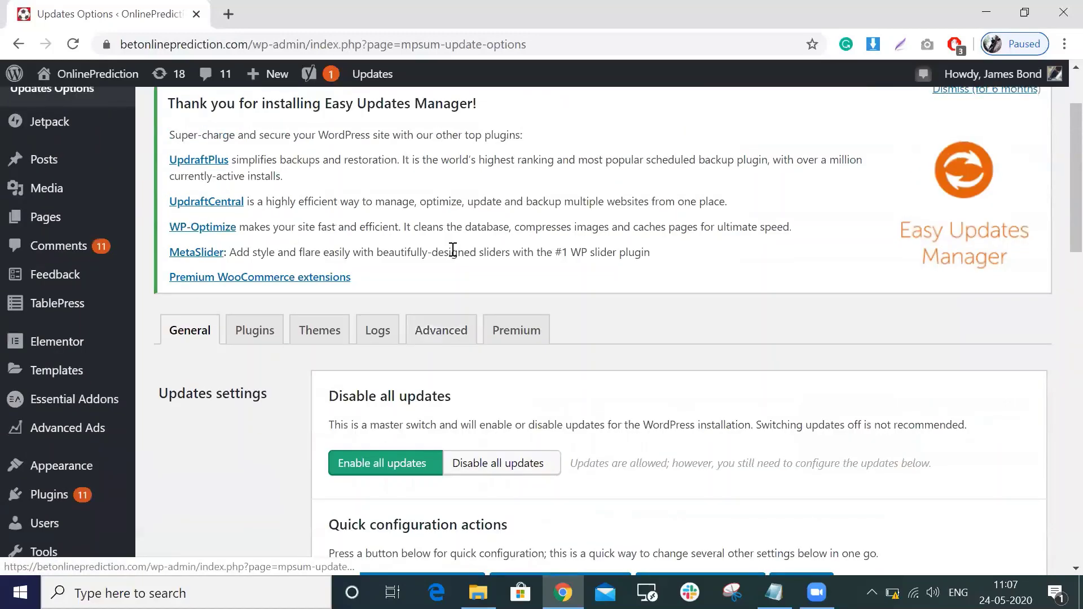
scroll(489, 207, "up", 1)
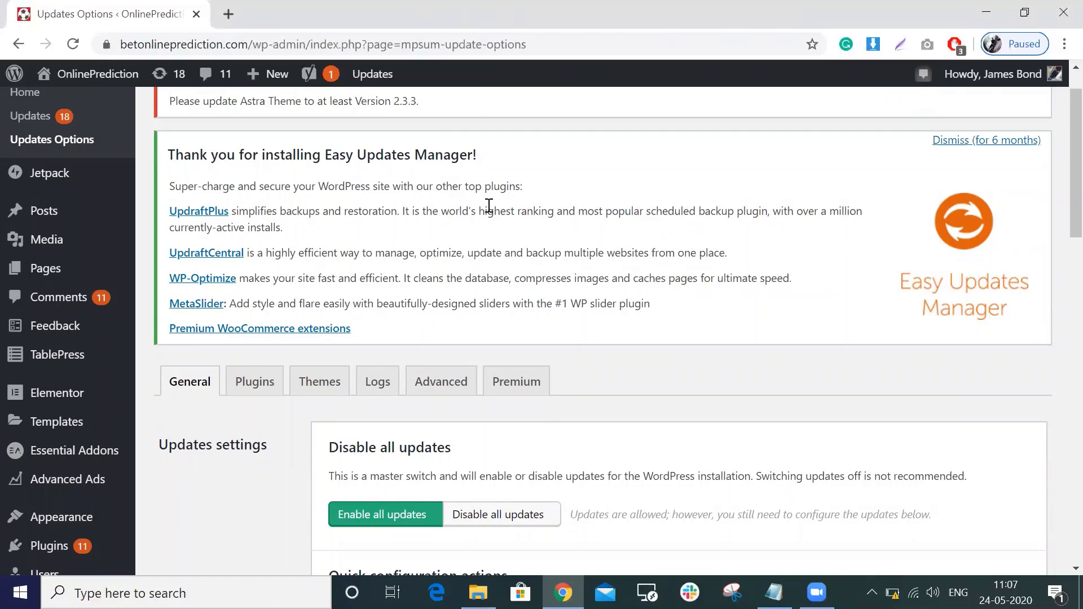
scroll(489, 207, "up", 1)
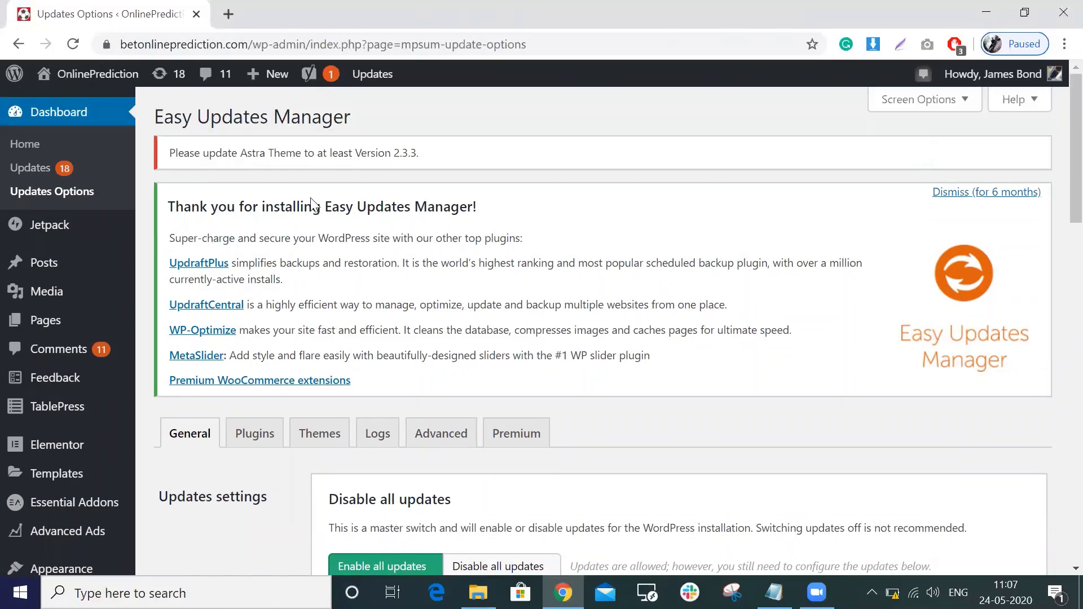
scroll(143, 284, "down", 1)
scroll(144, 284, "down", 3)
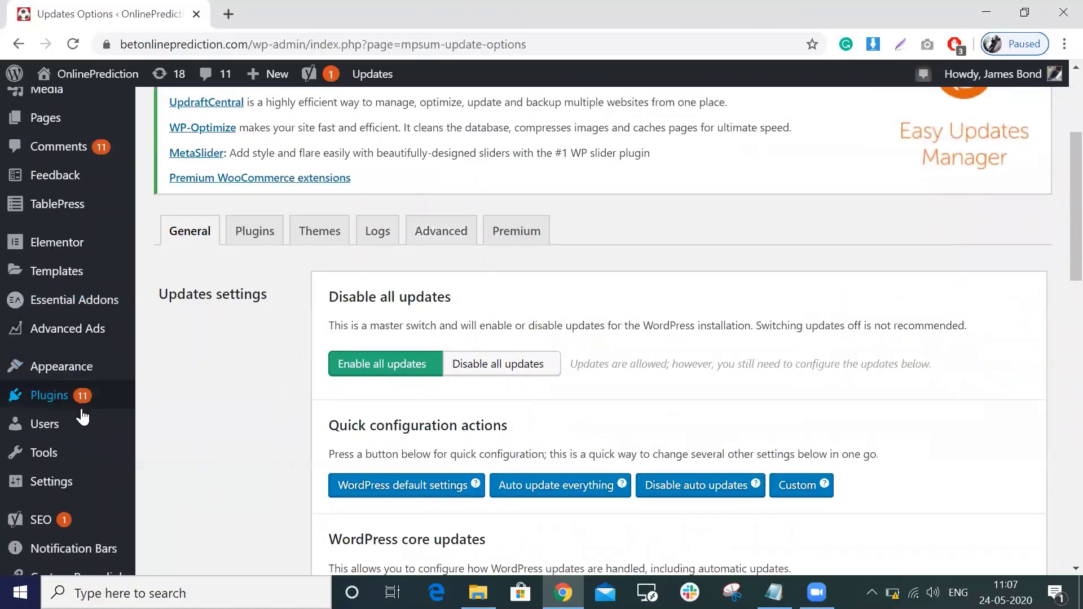
mouse_move(116, 195)
scroll(169, 254, "down", 3)
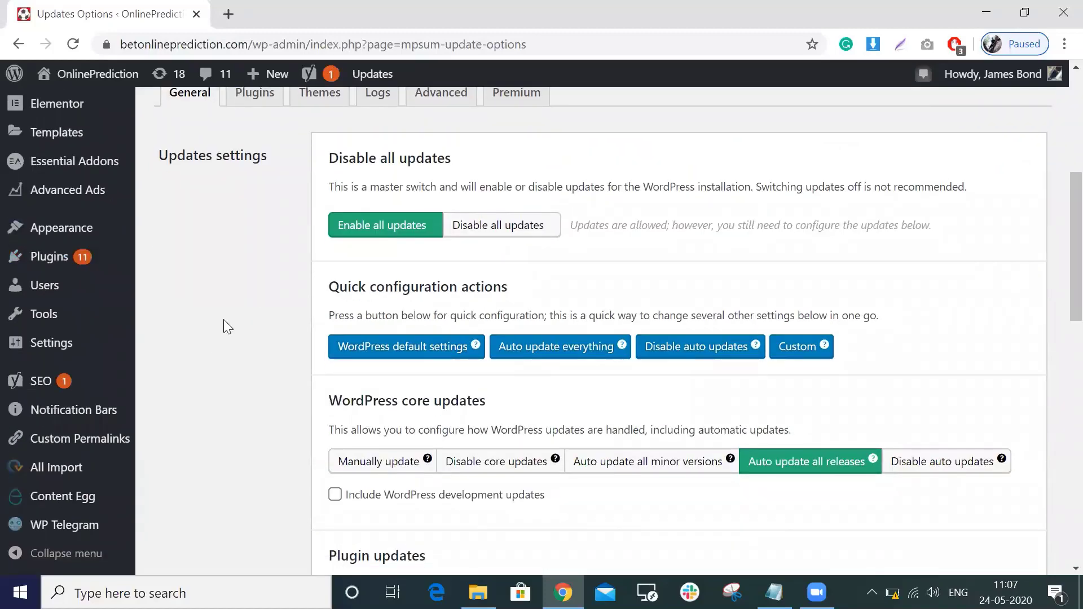
scroll(220, 367, "up", 1)
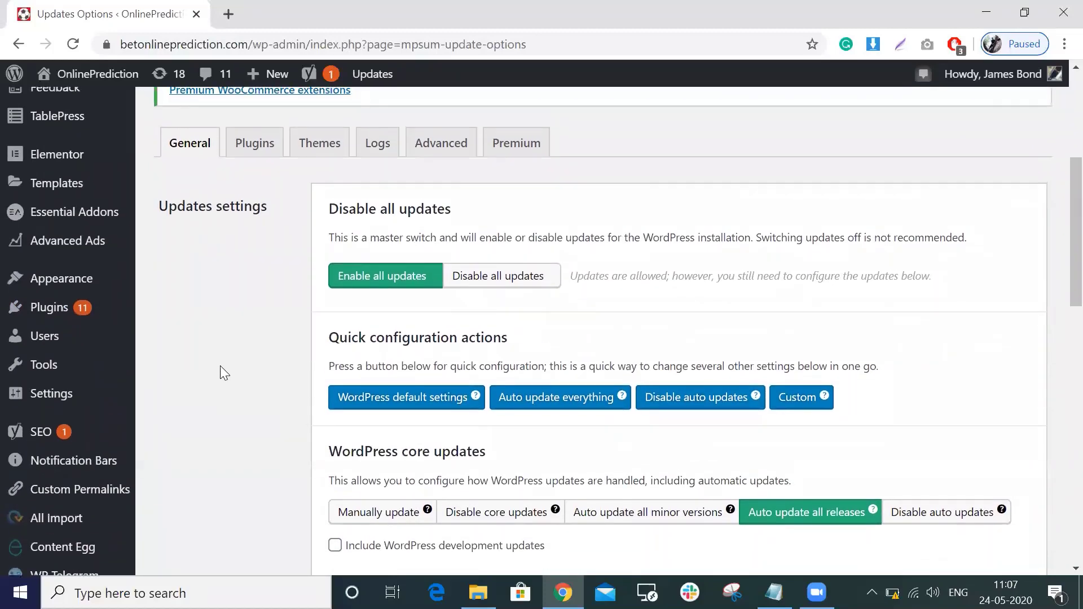